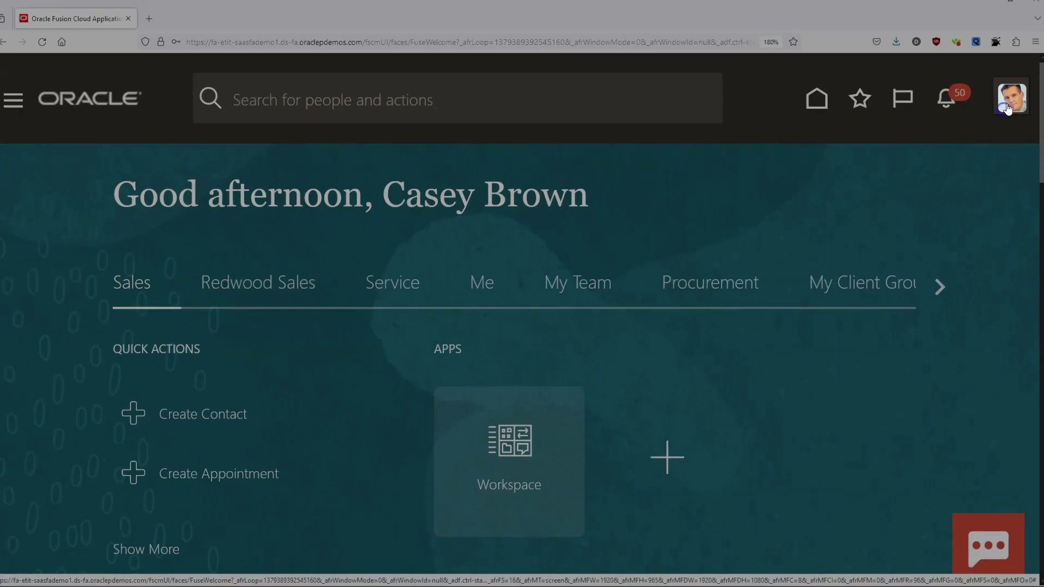
Open Setup and Maintenance from the avatar's settings and actions menu
{"action": "left_click", "coordinate": [1010, 100]}
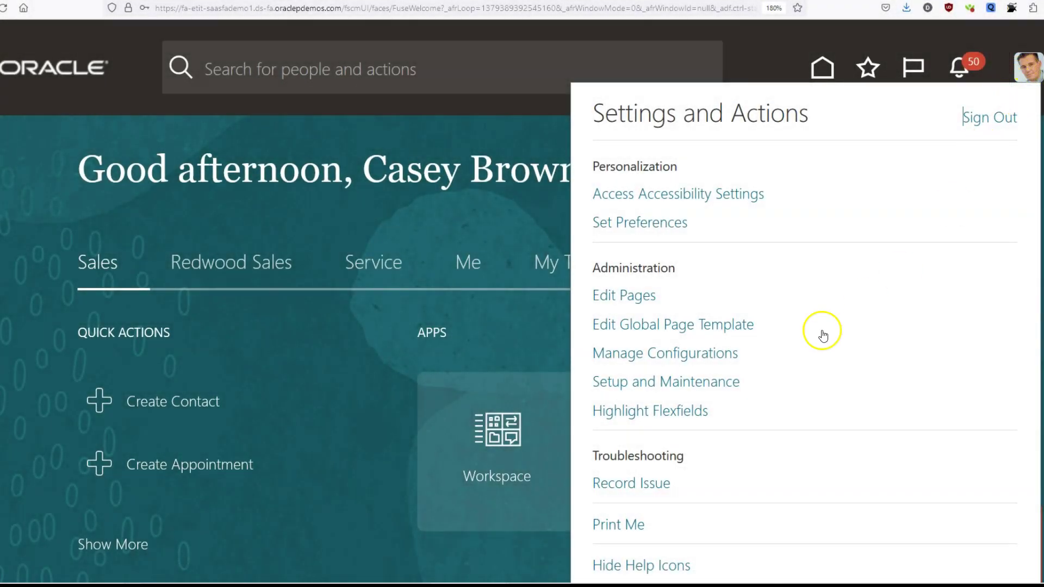
{"action": "left_click", "coordinate": [735, 387]}
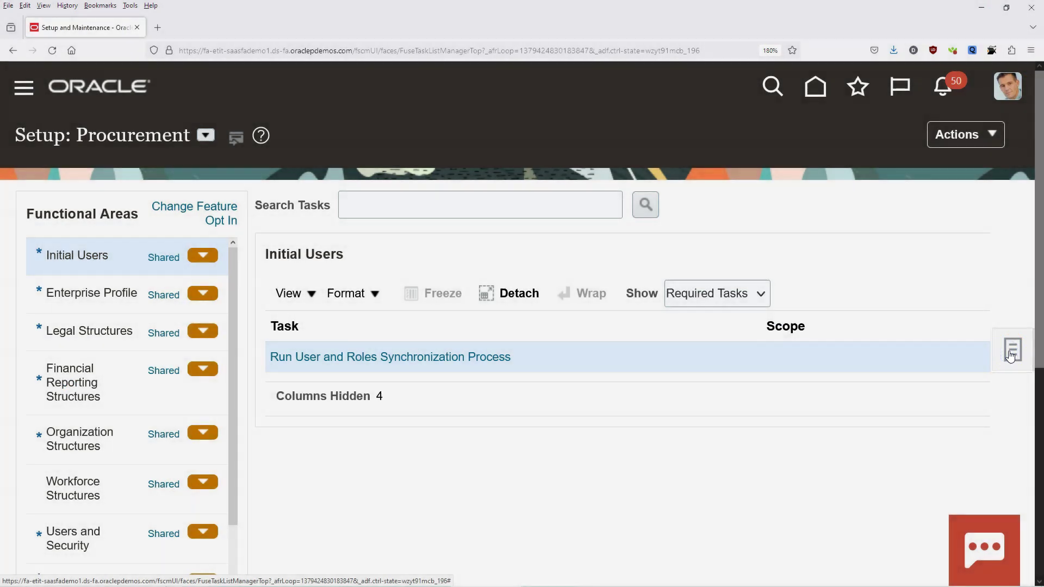
Search the setup tasks for 'Profile'
{"action": "left_click", "coordinate": [1011, 355]}
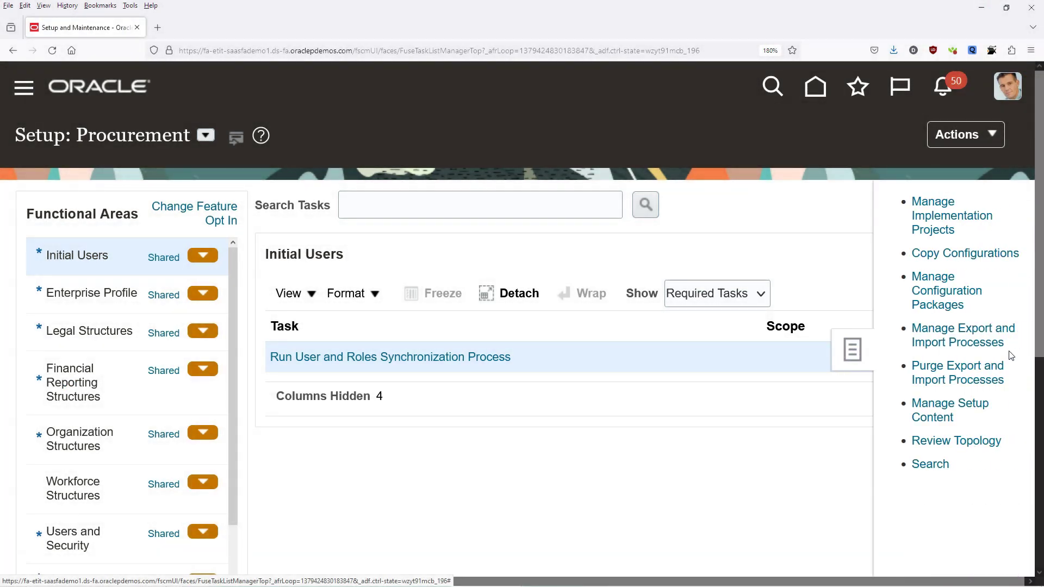
{"action": "left_click", "coordinate": [933, 465]}
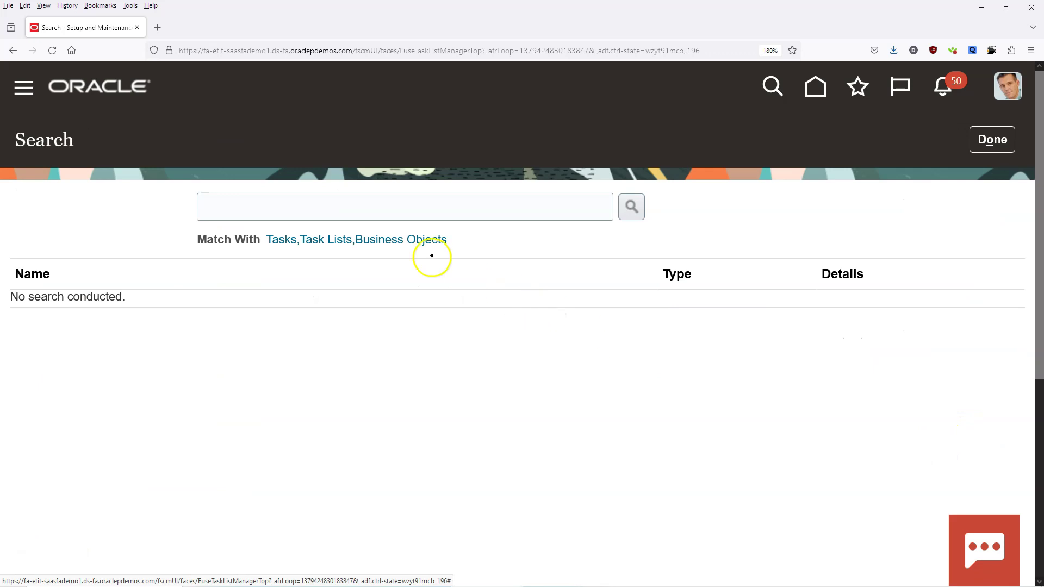
{"action": "left_click", "coordinate": [370, 206]}
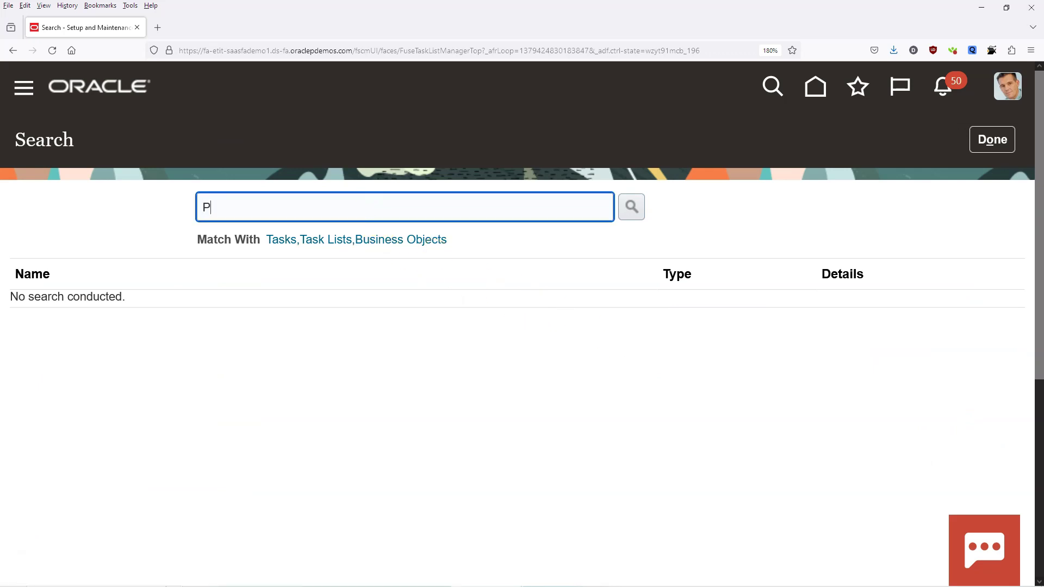
{"action": "left_click", "coordinate": [629, 211]}
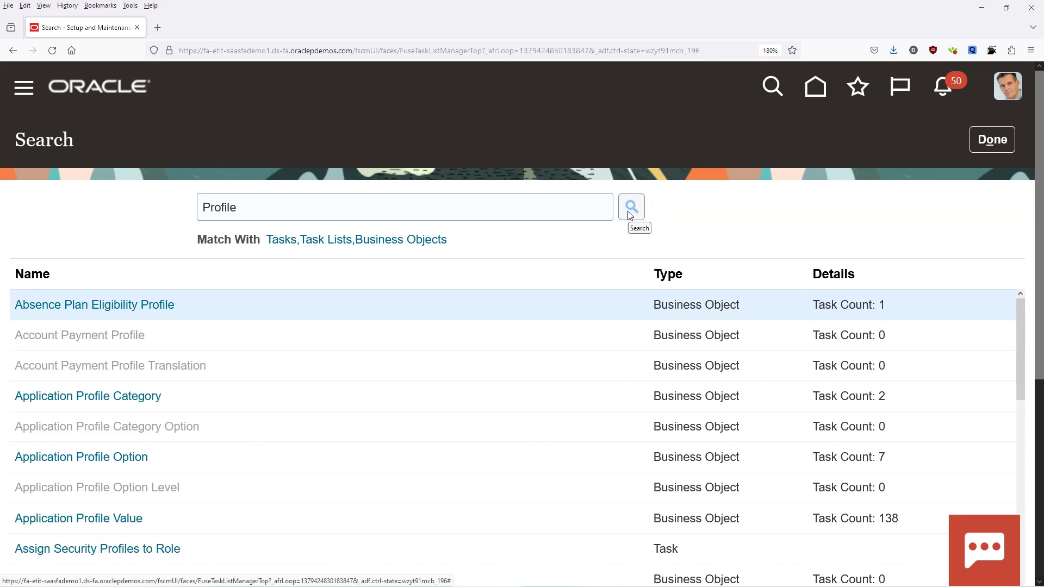
Open Manage Profile Options under Application Profile Option and start a new profile option
{"action": "left_click", "coordinate": [120, 457]}
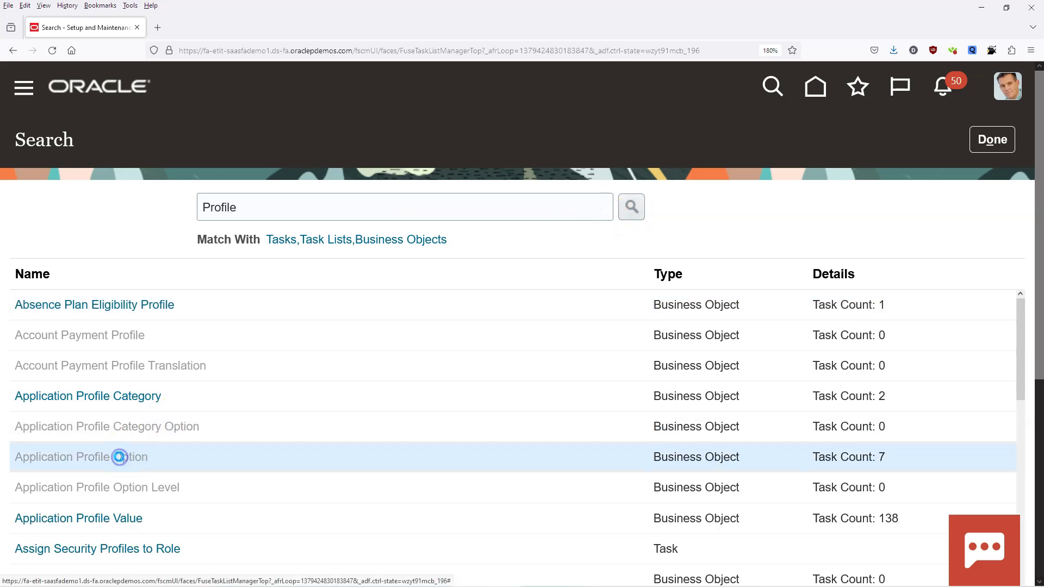
{"action": "scroll", "coordinate": [120, 461], "scroll_direction": "down", "scroll_amount": 3}
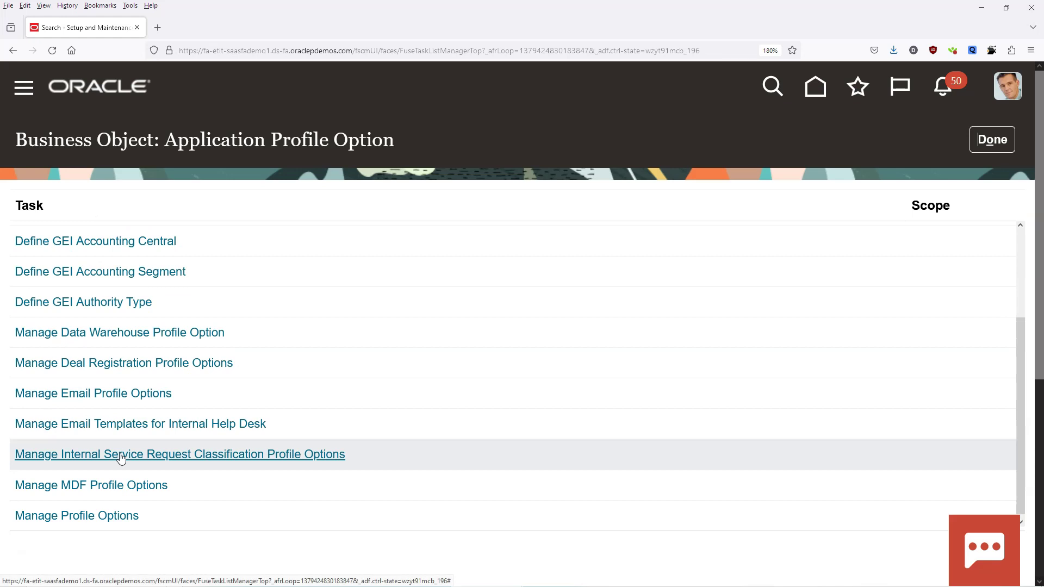
{"action": "left_click", "coordinate": [107, 514]}
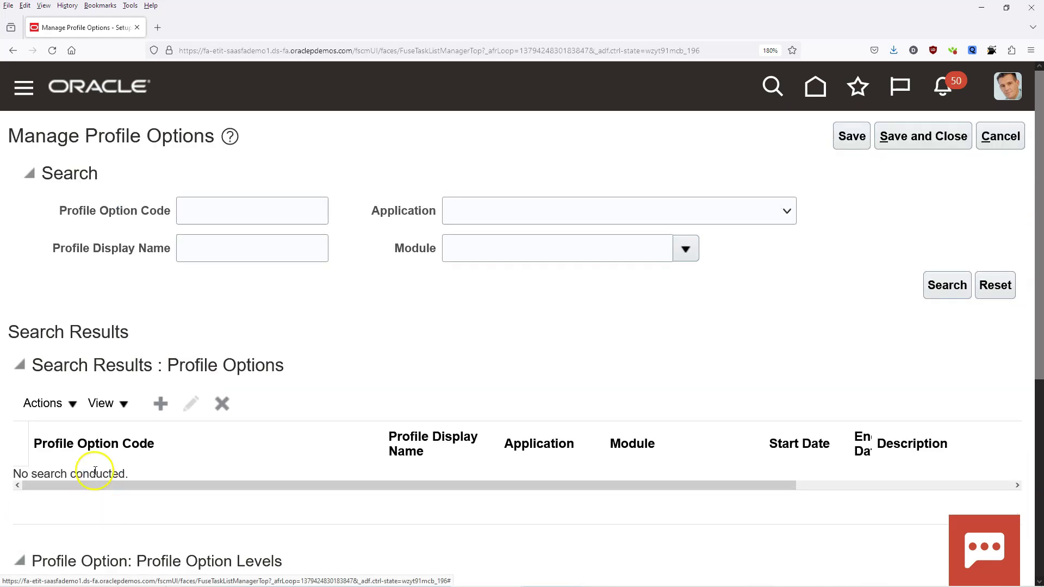
{"action": "left_click", "coordinate": [69, 403]}
{"action": "left_click", "coordinate": [66, 433]}
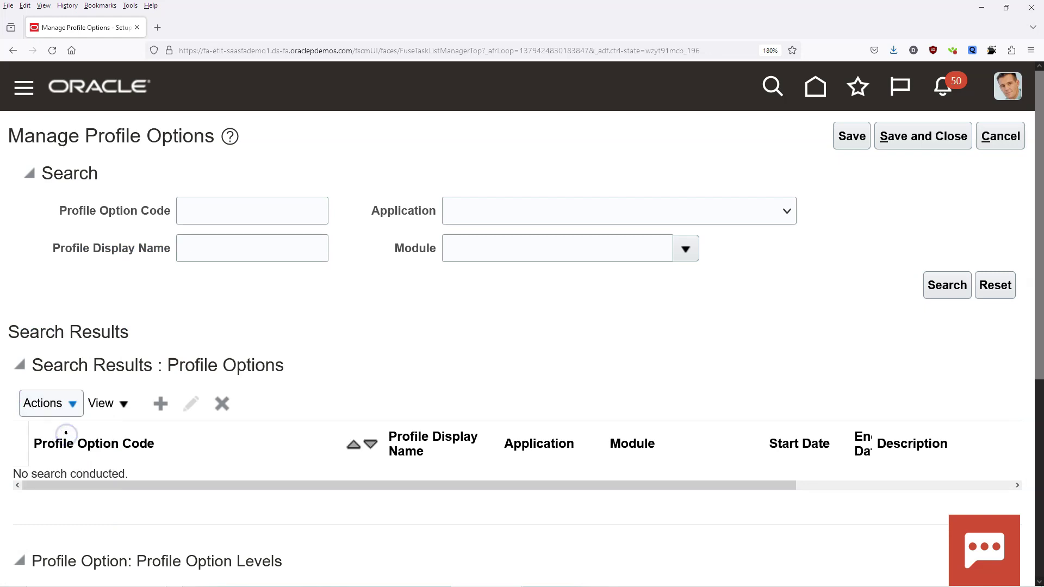
Enter code M4A_EXCLUDE_STANDARD_PURCHASE_ORDERS_INTEGRATOR and display name 'Exclude More4apps Standard Purchase Orders Integrator'
{"action": "left_click", "coordinate": [167, 208]}
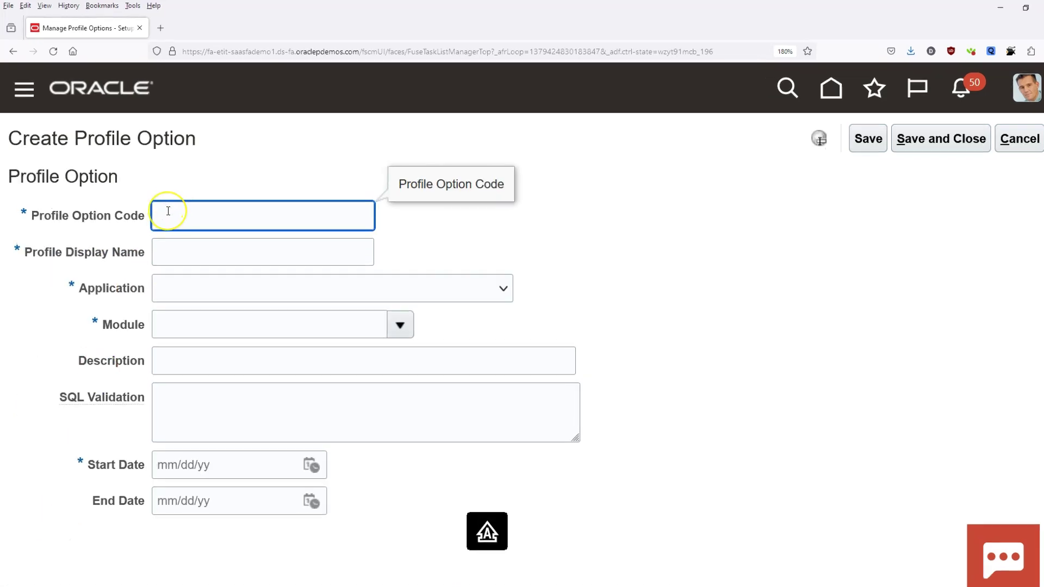
{"action": "type", "text": "M4A_EXCLUDE"}
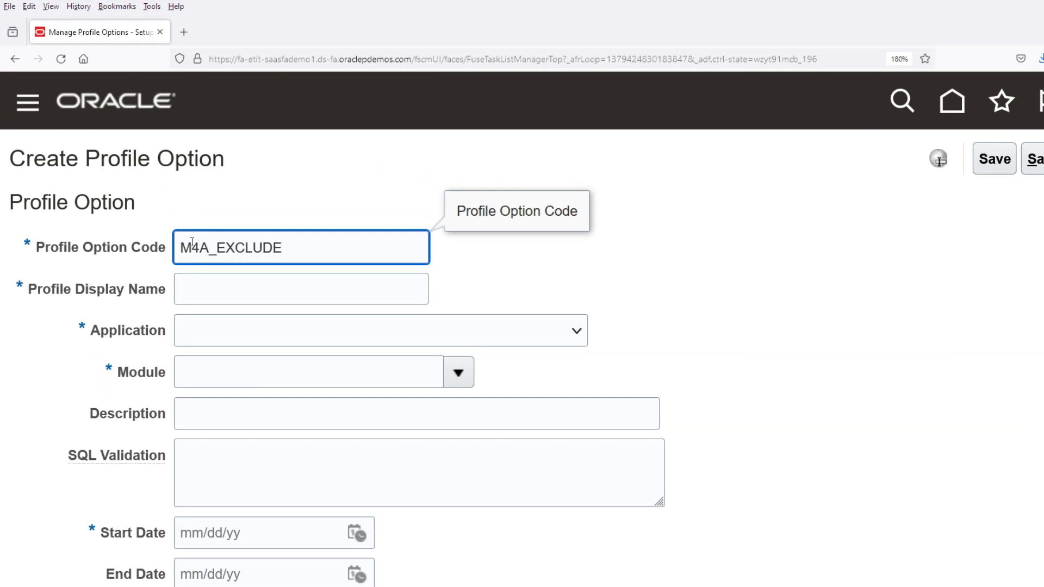
{"action": "type", "text": "_STANDARD_PURCHASE_ORDERS_"}
{"action": "type", "text": "INTEGRATOR"}
{"action": "key", "text": "Tab"}
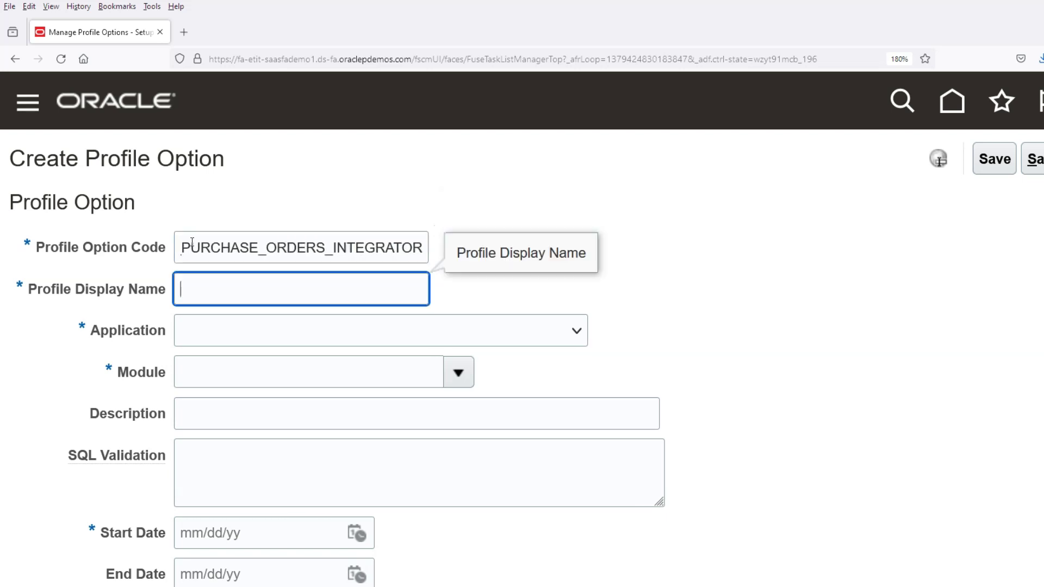
{"action": "type", "text": "Exclude More4apps S"}
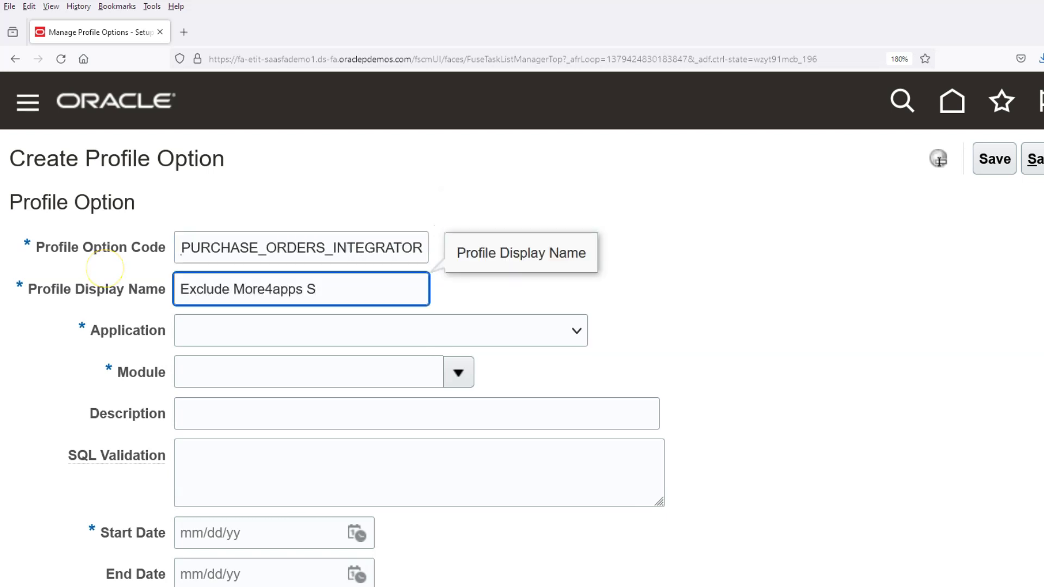
{"action": "type", "text": "tandard Purchase Orders I"}
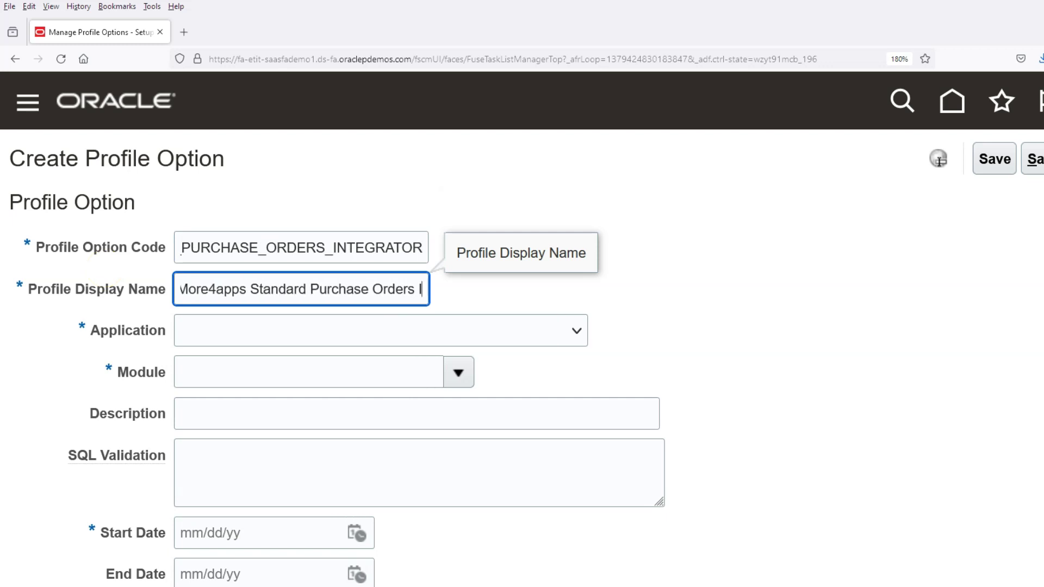
{"action": "type", "text": "ntegratorPurchasing"}
Set application Purchasing, module Procurement, and start date 01/22/24
{"action": "left_click", "coordinate": [369, 372]}
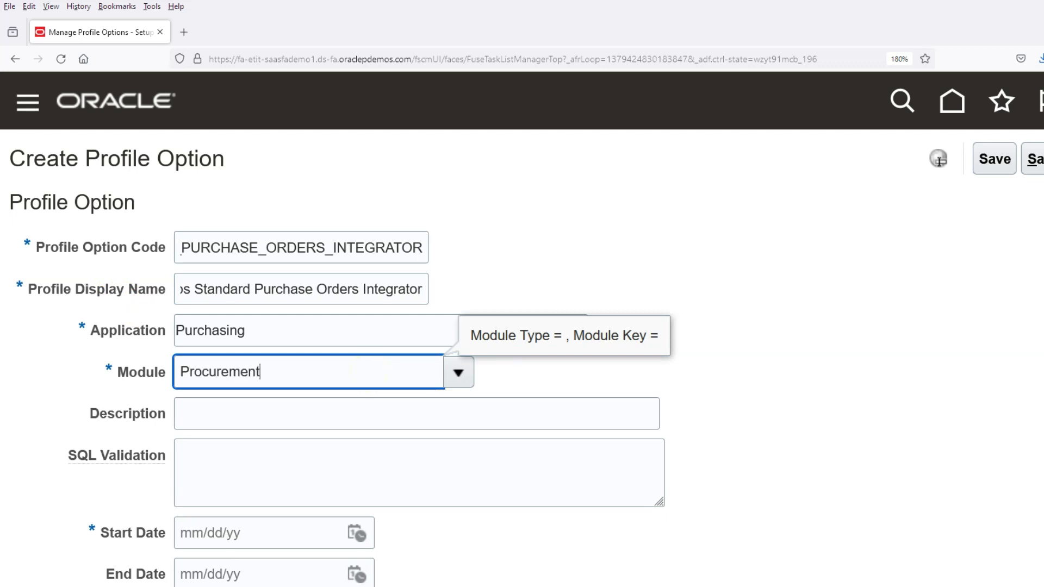
{"action": "key", "text": "Tab"}
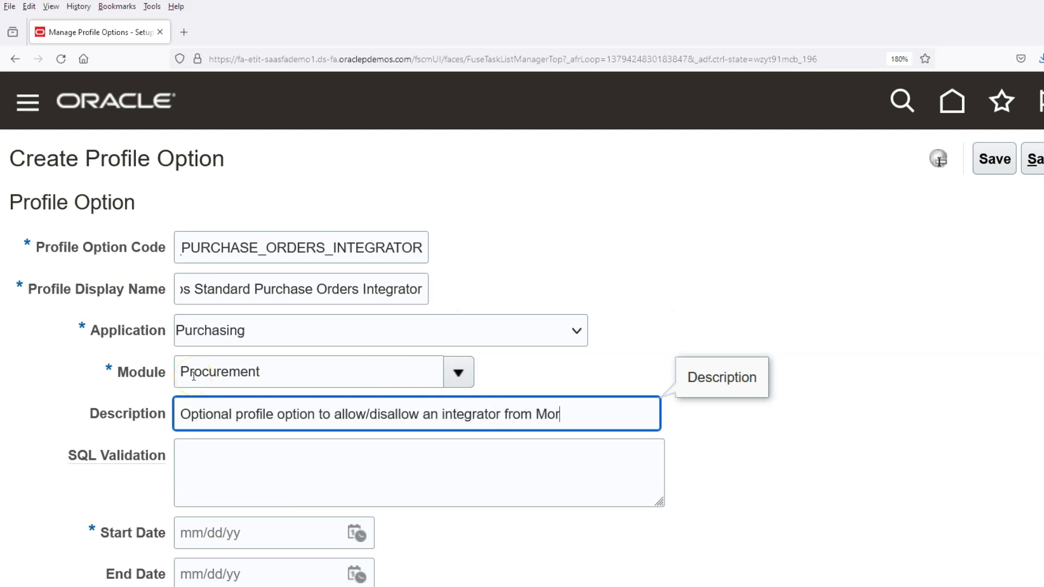
{"action": "left_click", "coordinate": [356, 534]}
{"action": "left_click", "coordinate": [424, 450]}
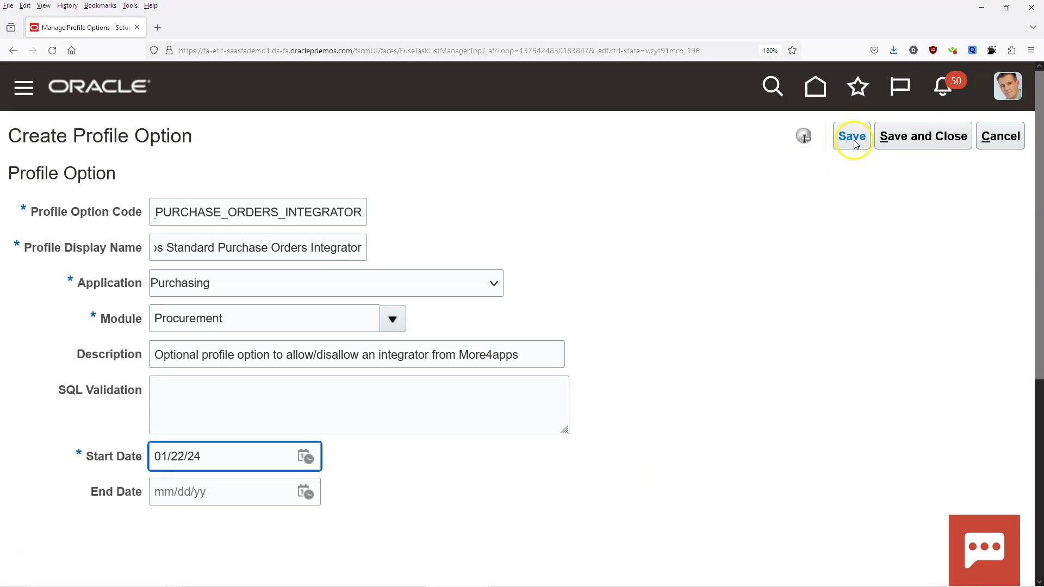
Tick Enabled and Updatable for the Site and User levels, then save and close
{"action": "left_click", "coordinate": [852, 139]}
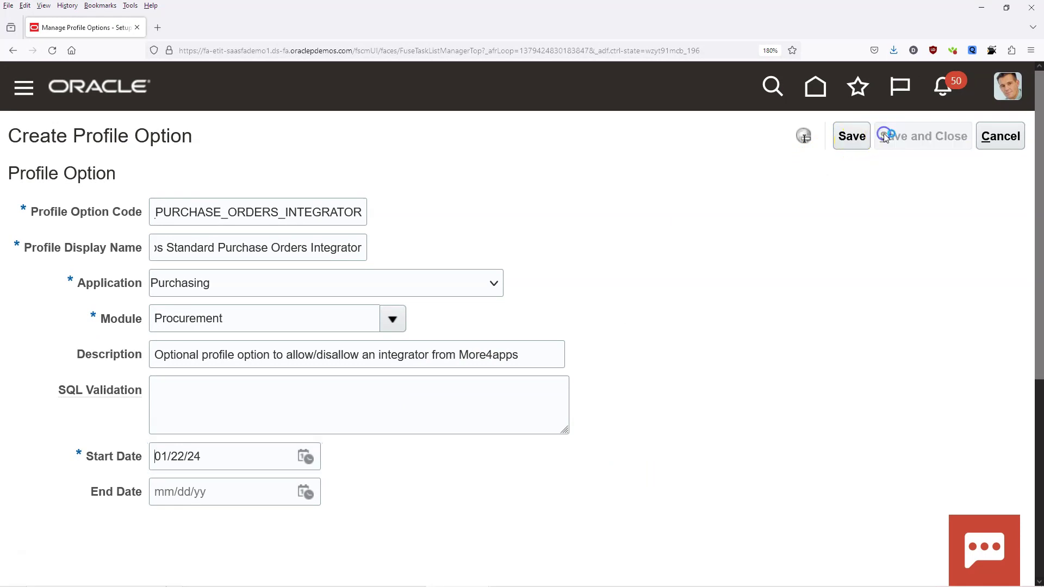
{"action": "scroll", "coordinate": [47, 531], "scroll_direction": "down", "scroll_amount": 6}
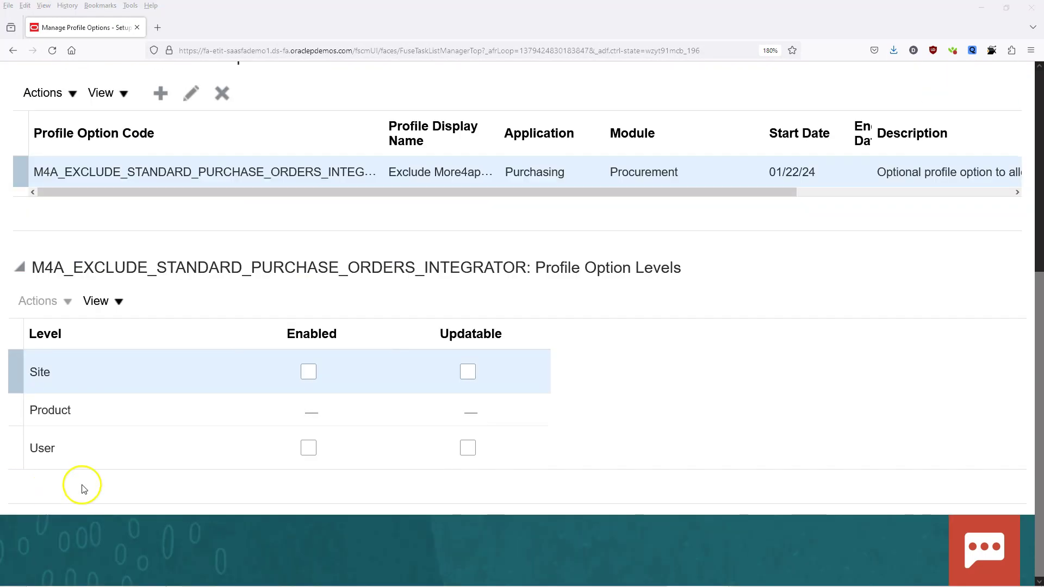
{"action": "left_click", "coordinate": [308, 373]}
{"action": "left_click", "coordinate": [467, 371]}
{"action": "left_click", "coordinate": [308, 448]}
{"action": "left_click", "coordinate": [466, 448]}
{"action": "scroll", "coordinate": [466, 447], "scroll_direction": "up", "scroll_amount": 5}
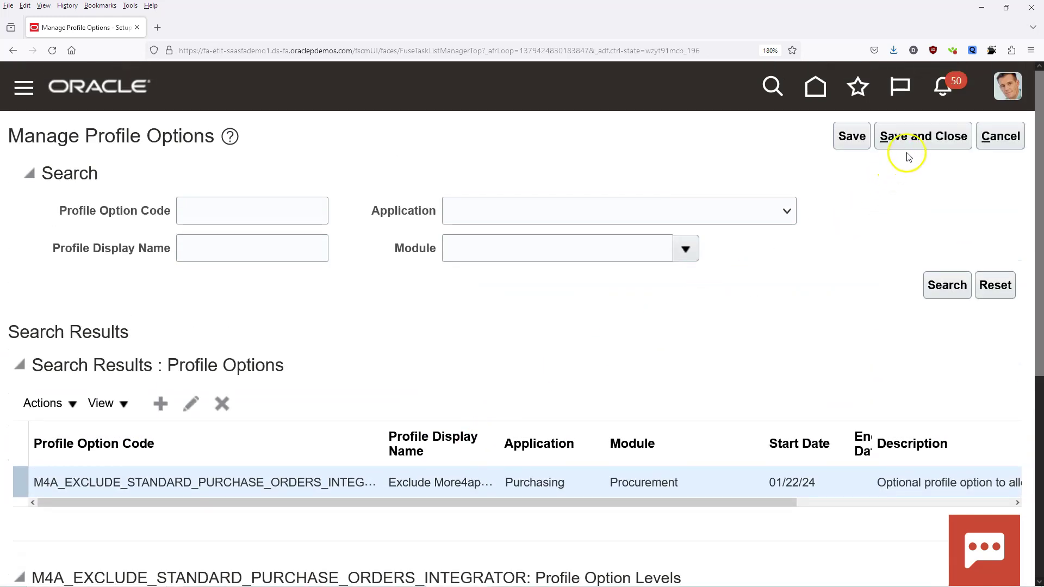
{"action": "left_click", "coordinate": [916, 143]}
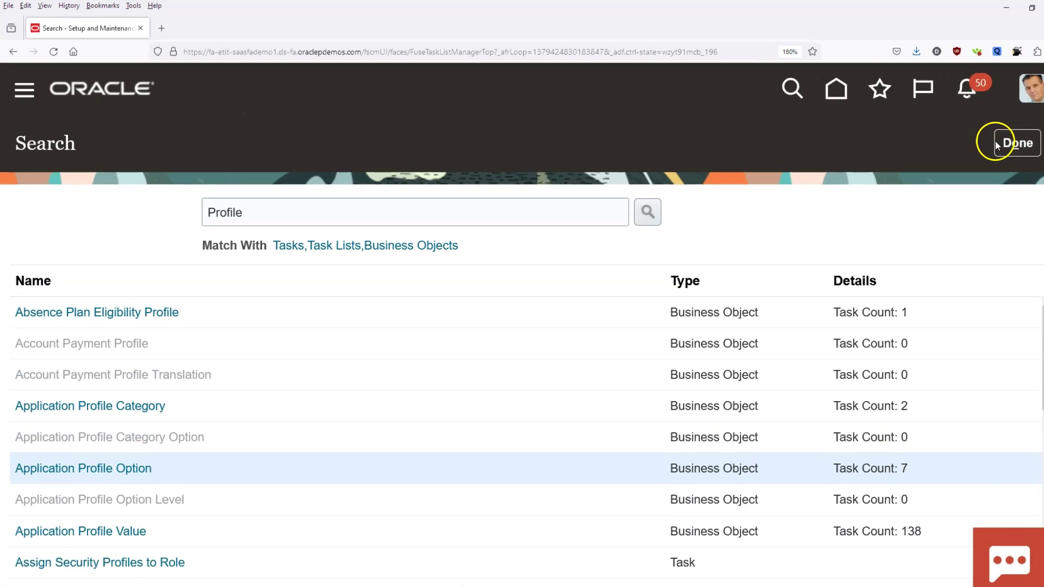
Search the tasks for Manage Profile Categories and open it
{"action": "left_click", "coordinate": [264, 224]}
{"action": "key", "text": "Home"}
{"action": "type", "text": "Manage"}
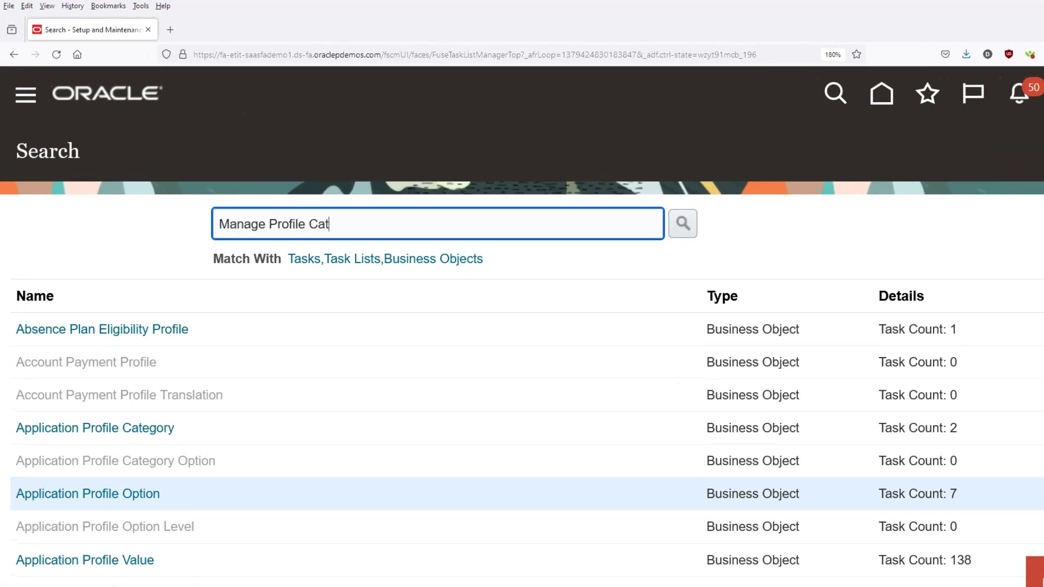
{"action": "left_click", "coordinate": [679, 225]}
{"action": "left_click", "coordinate": [204, 334]}
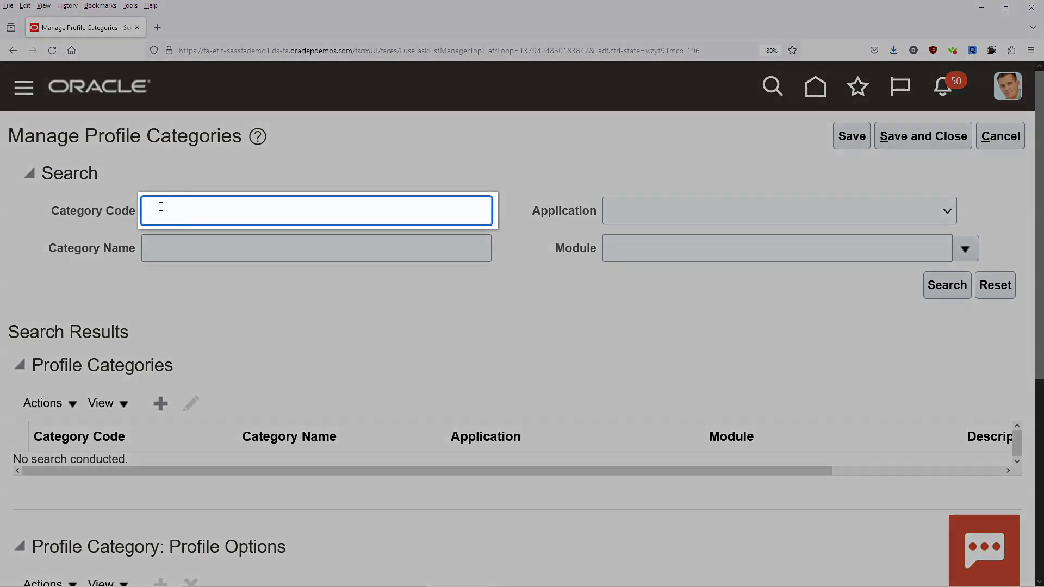
Find category ORA_FND_AUTH_REST_ACCESS and add a new profile option row to it
{"action": "type", "text": "ORA_FND_AUTH_REST"}
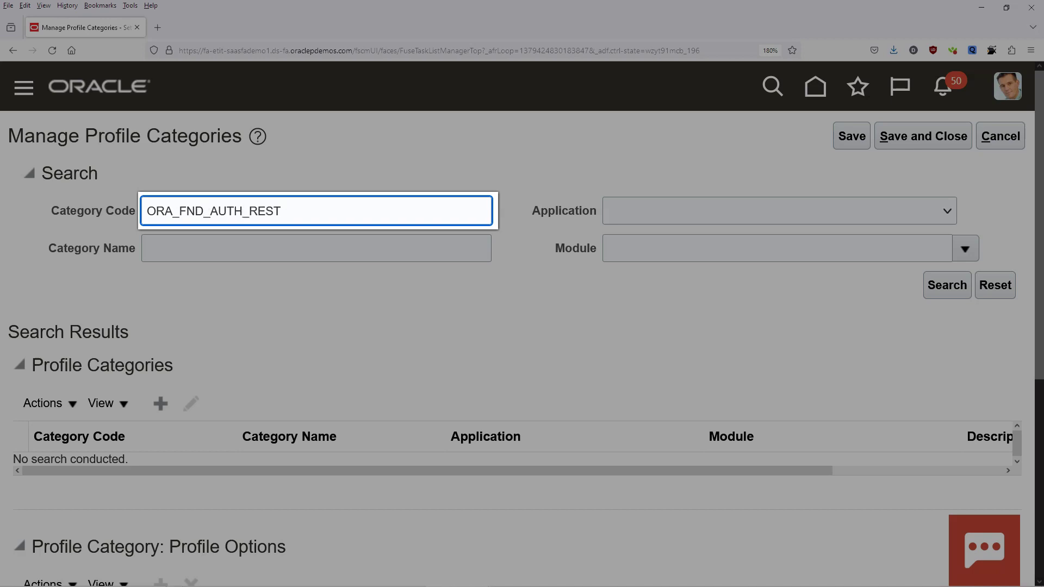
{"action": "type", "text": "_ACCESS"}
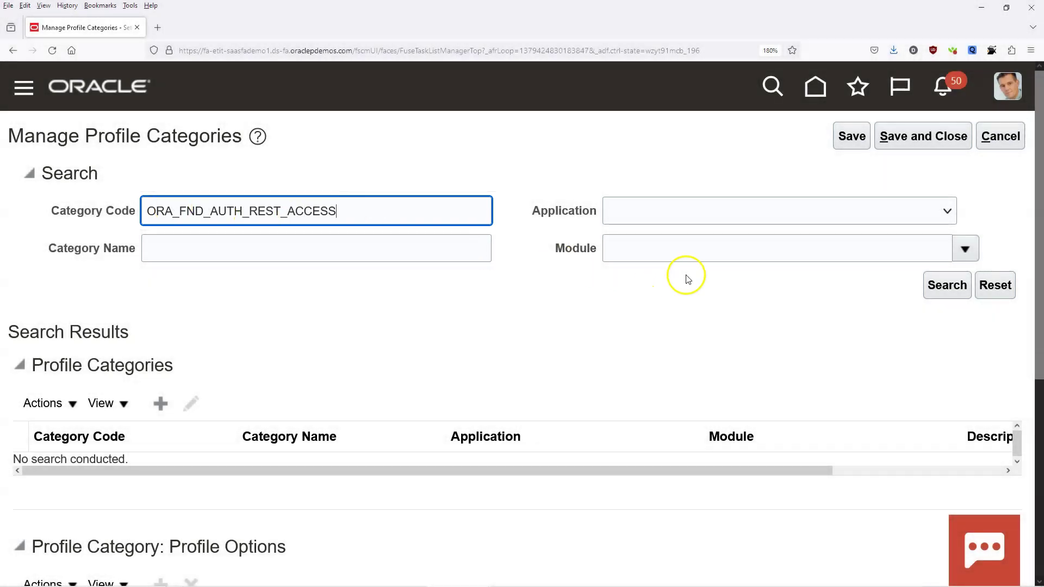
{"action": "left_click", "coordinate": [934, 289]}
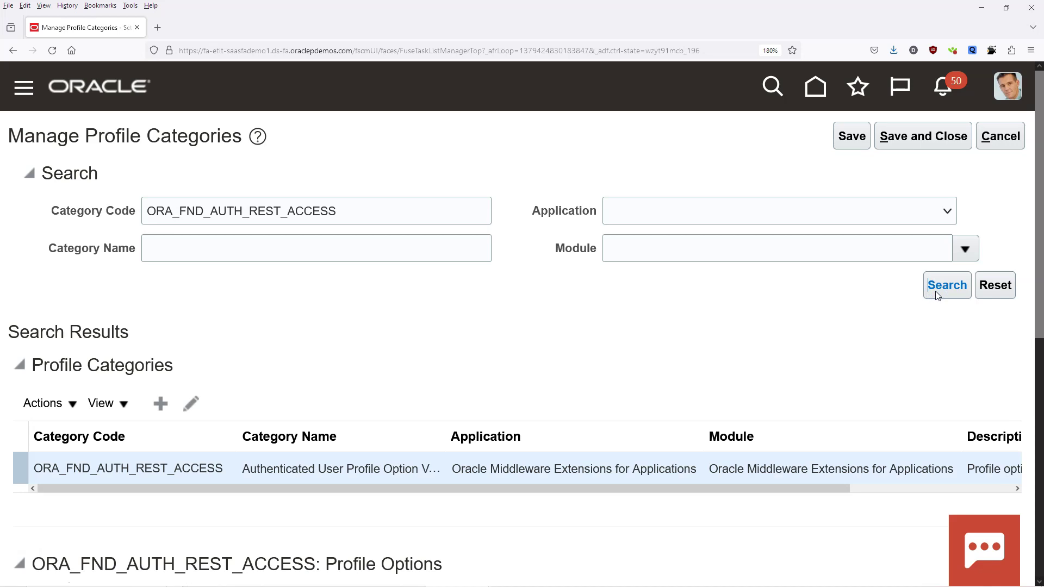
{"action": "scroll", "coordinate": [319, 446], "scroll_direction": "down", "scroll_amount": 5}
{"action": "left_click", "coordinate": [70, 289]}
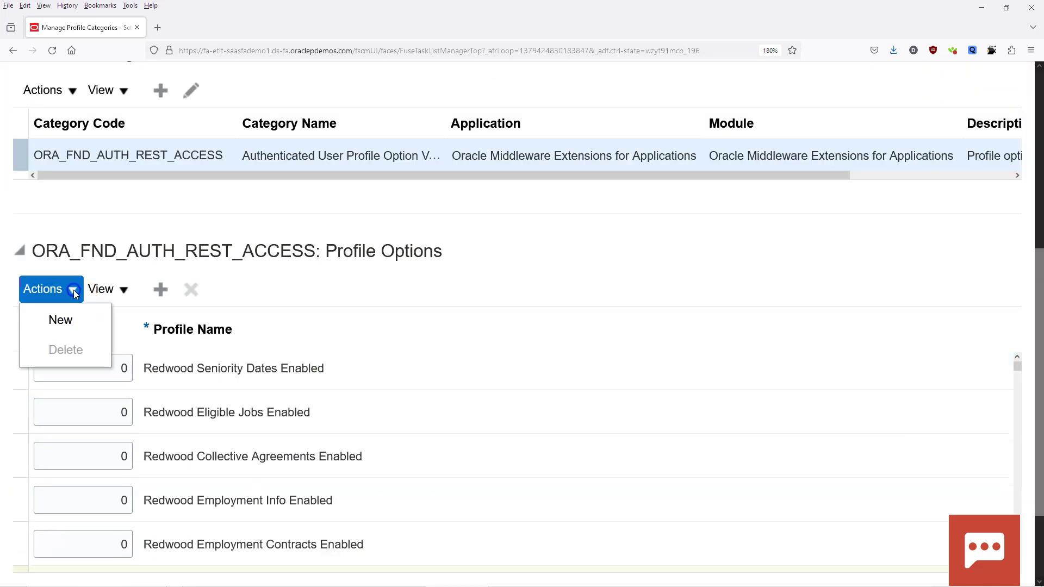
{"action": "left_click", "coordinate": [58, 321]}
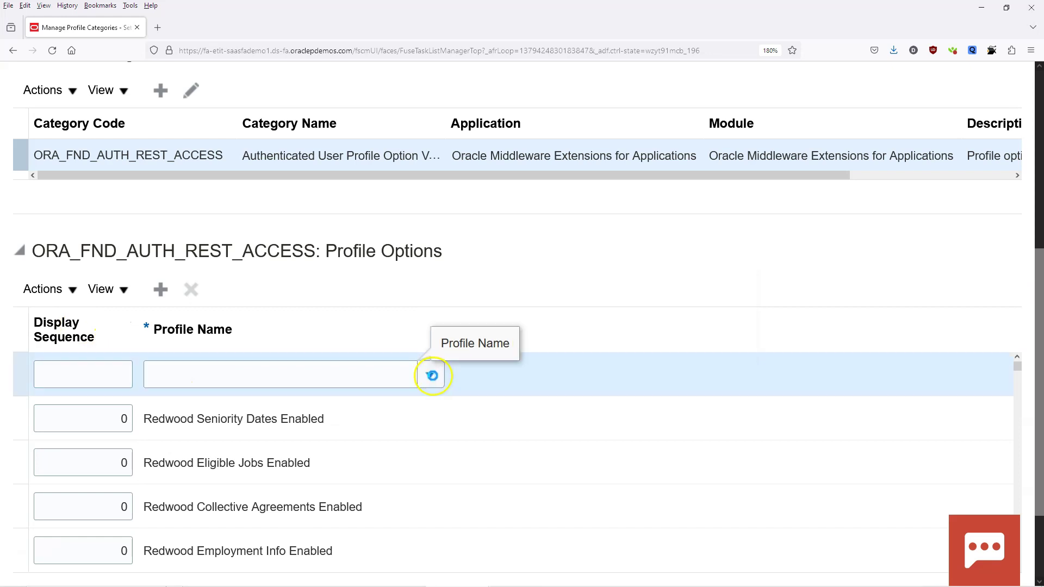
Choose Exclude More4apps Standard Purchase Orders Integrator as the profile name via the name search
{"action": "left_click", "coordinate": [431, 375]}
{"action": "left_click_drag", "start_coordinate": [1037, 407], "coordinate": [1037, 485]}
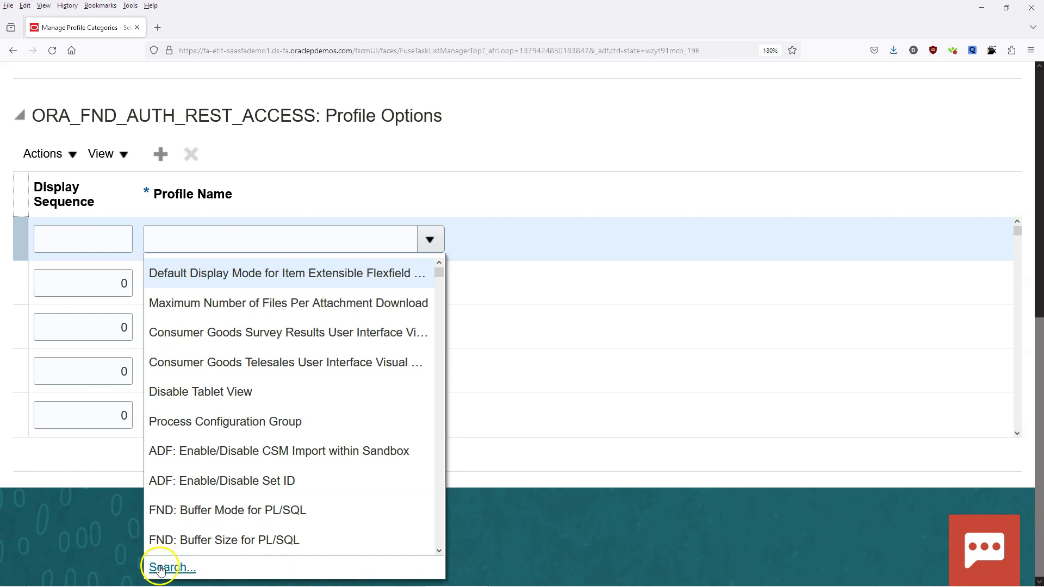
{"action": "left_click", "coordinate": [163, 569]}
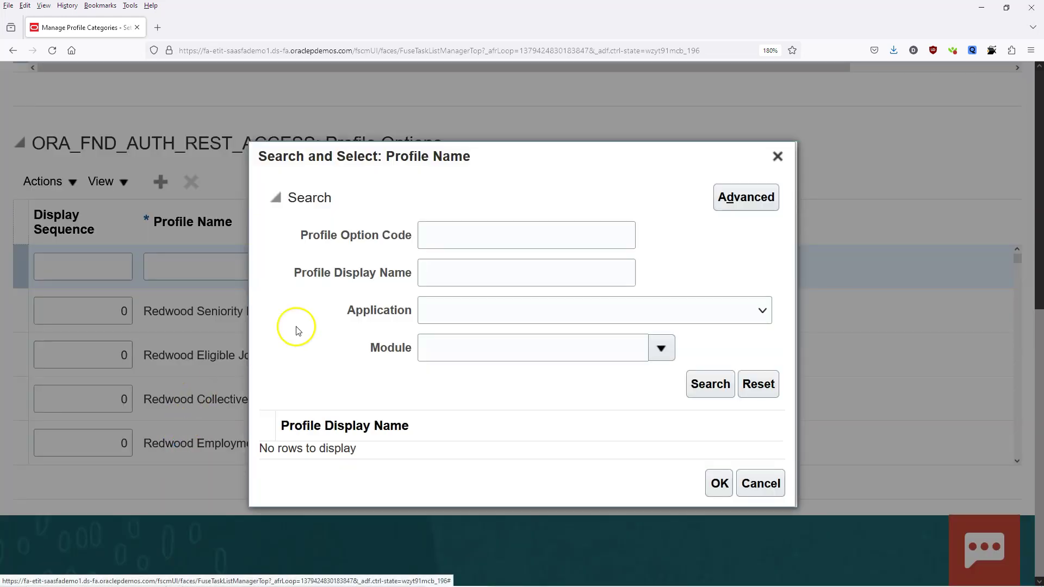
{"action": "key", "text": "Tab"}
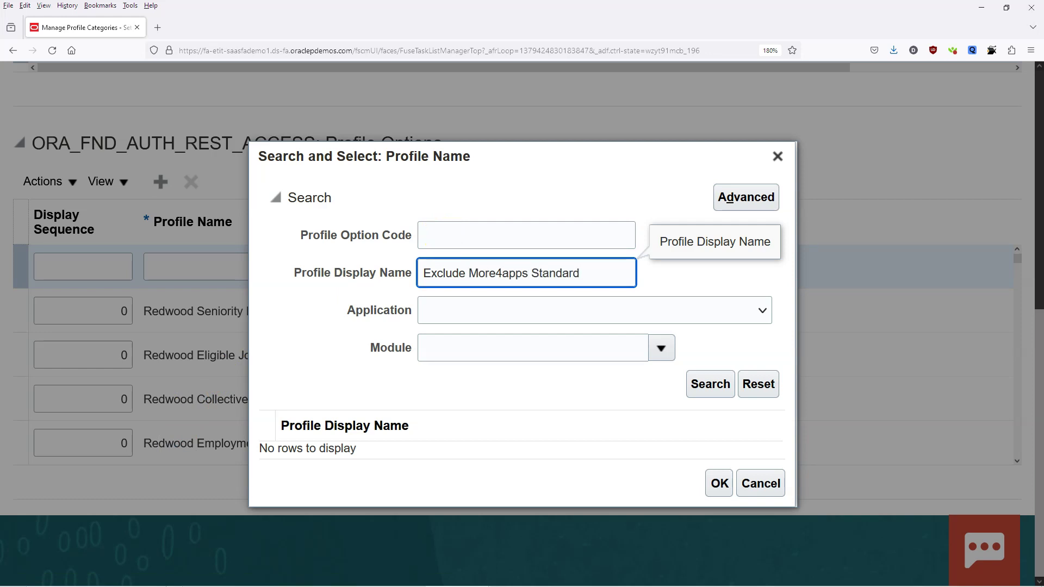
{"action": "left_click", "coordinate": [694, 384]}
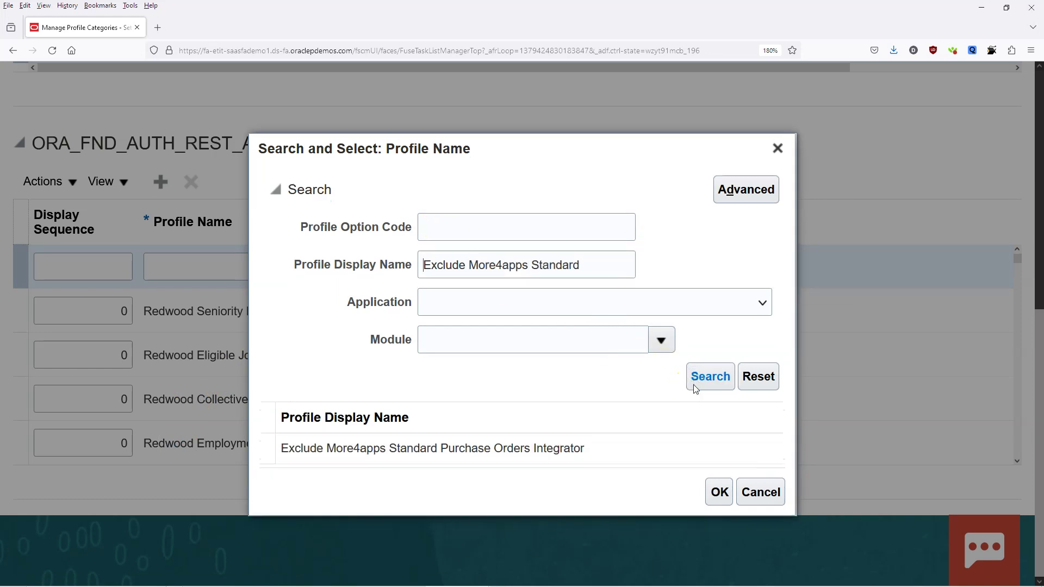
{"action": "left_click", "coordinate": [575, 447]}
{"action": "left_click", "coordinate": [716, 492]}
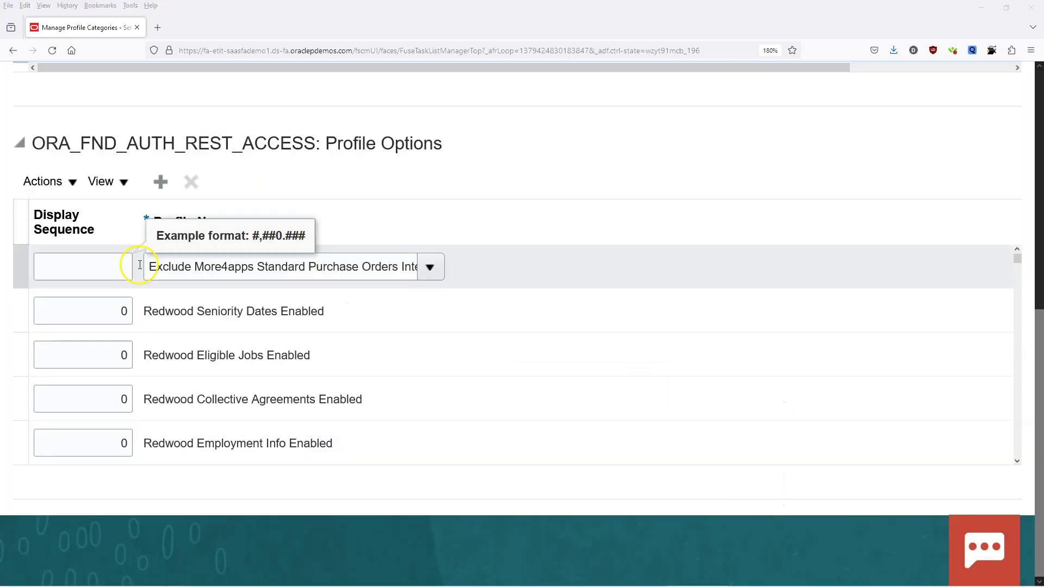
Set the display sequence to 0
{"action": "left_click", "coordinate": [101, 269]}
{"action": "type", "text": "0"}
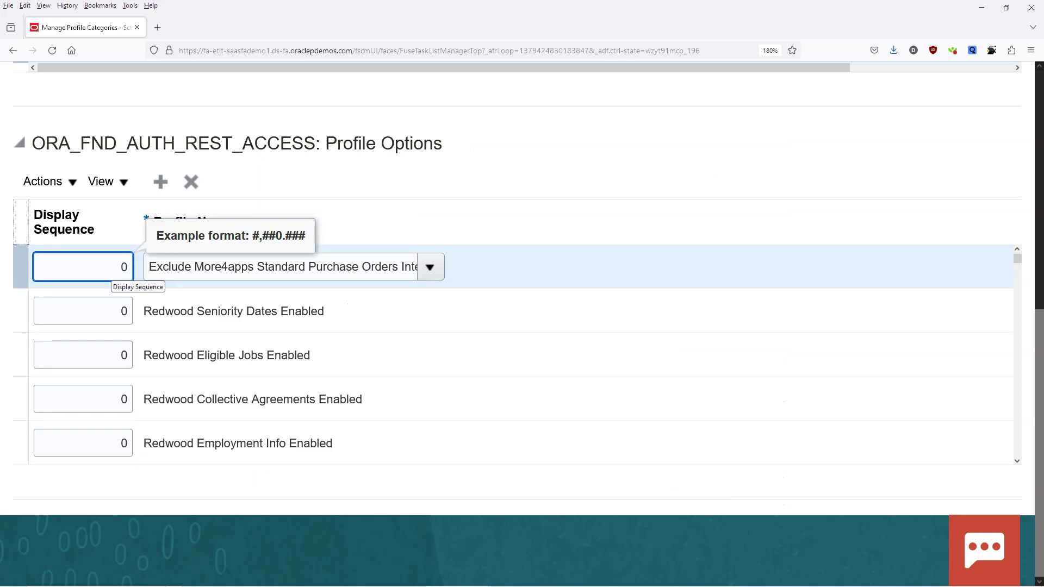
{"action": "scroll", "coordinate": [1036, 348], "scroll_direction": "up", "scroll_amount": 10}
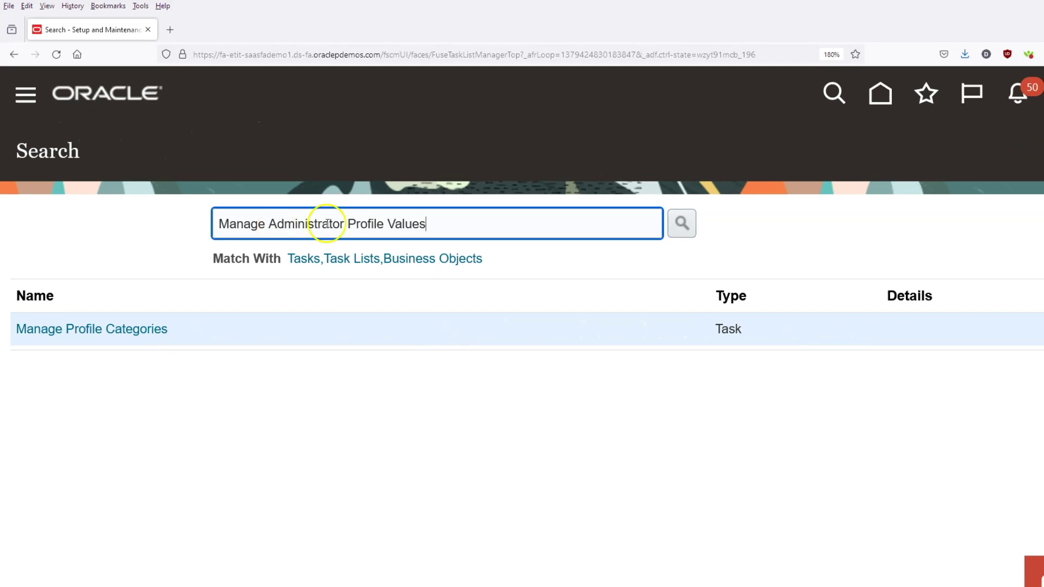
Open Manage Administrator Profile Values and enter code M4A_EXCLUDE_STANDARD_PURCHASE_ORDERS_INTEGRATOR
{"action": "left_click", "coordinate": [683, 224]}
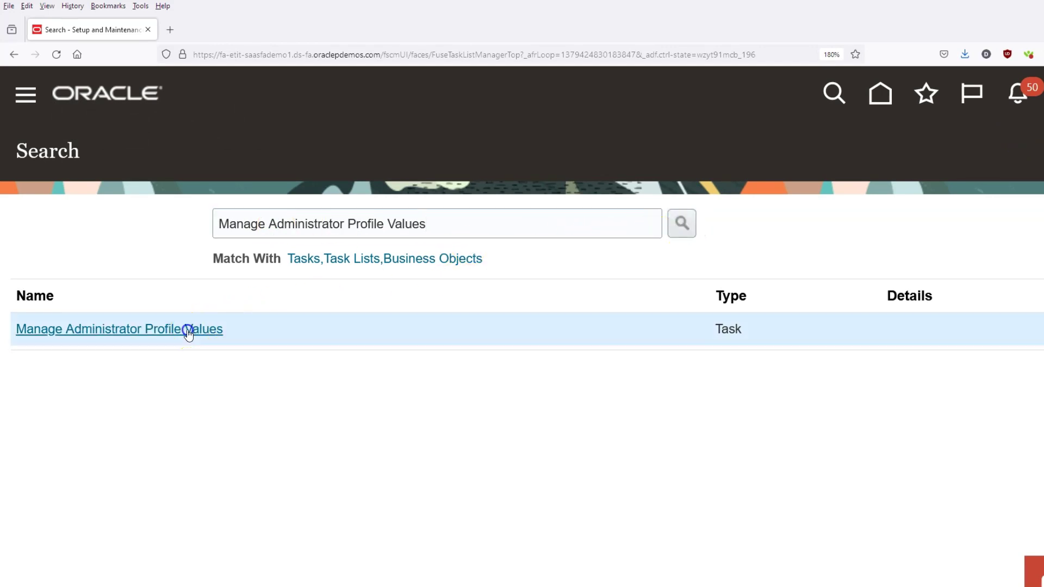
{"action": "left_click", "coordinate": [189, 329]}
{"action": "left_click", "coordinate": [201, 212]}
{"action": "type", "text": "M4A_EXCLUDE_STAN"}
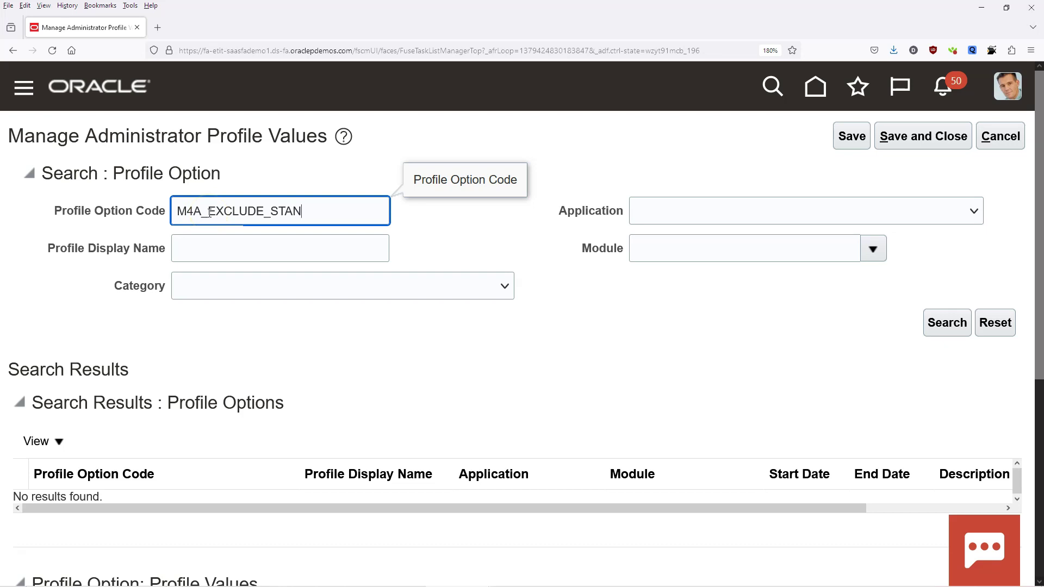
{"action": "type", "text": "DARD_PURCHASE_ORDERS_INTE"}
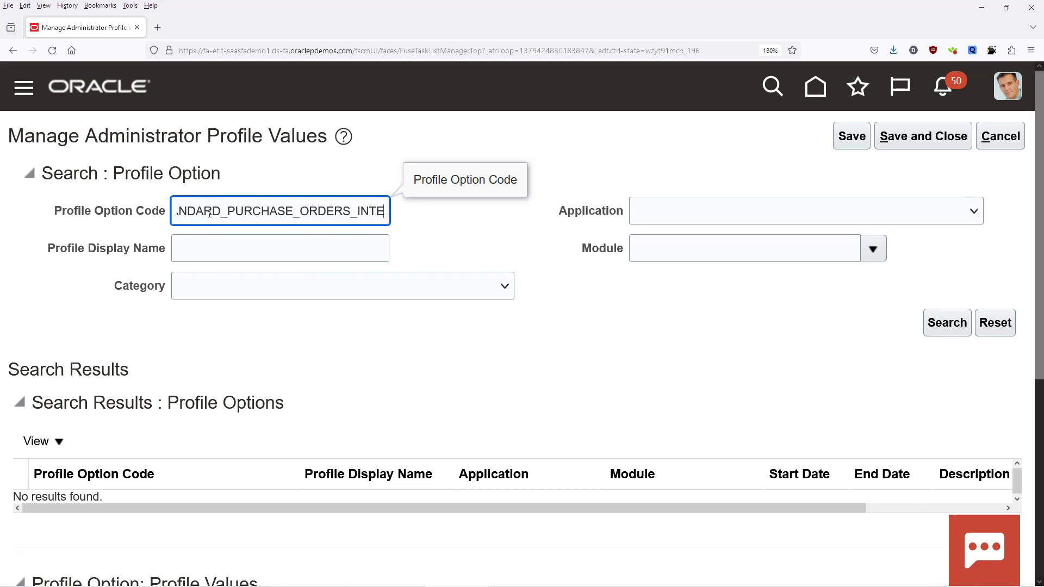
{"action": "type", "text": "GRATOR"}
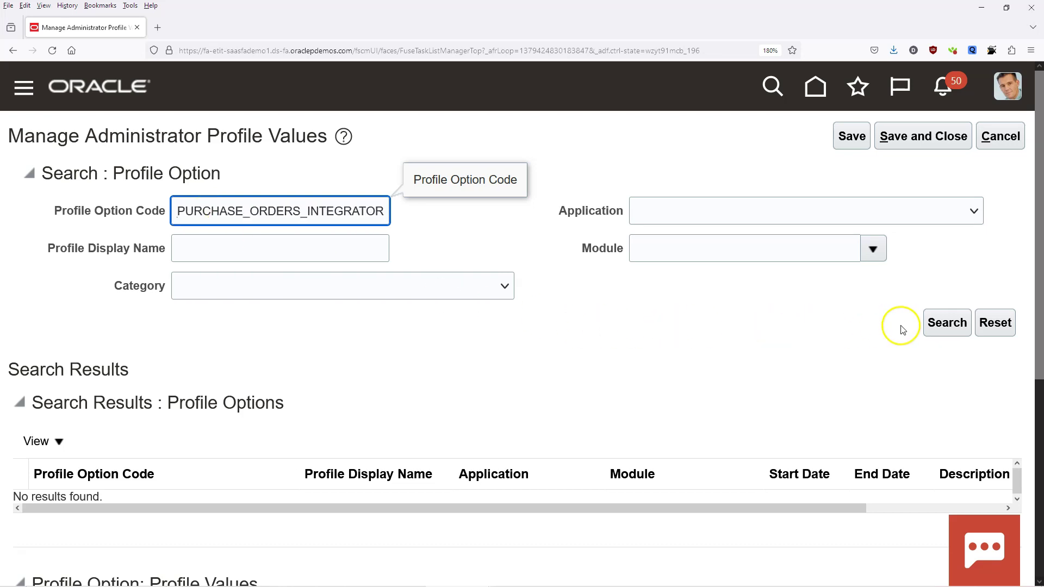
Find the M4A_EXCLUDE_STANDARD_PURCHASE_ORDERS_INTEGRATOR option and add a new profile value row
{"action": "left_click", "coordinate": [932, 325]}
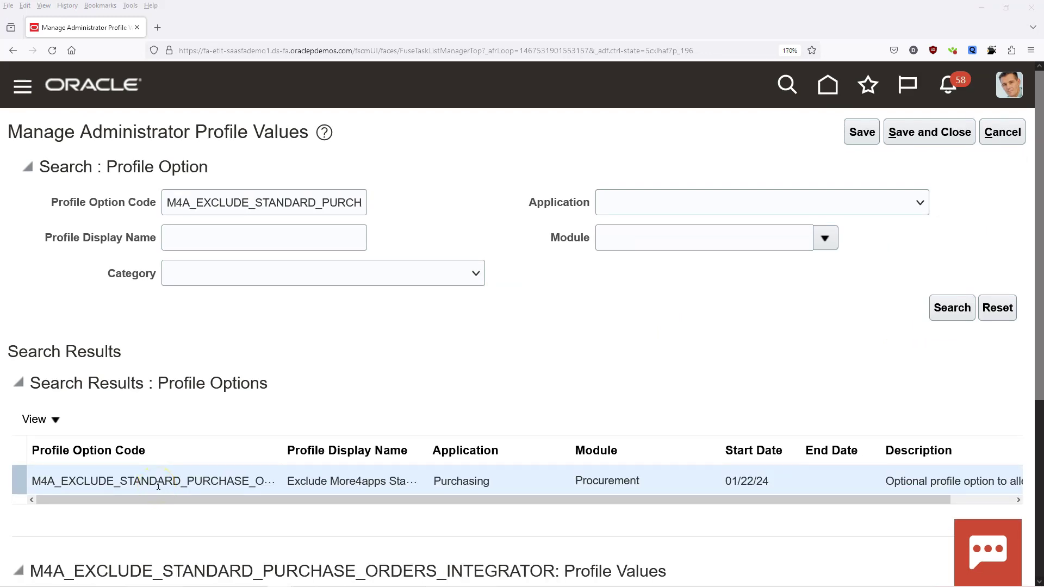
{"action": "left_click", "coordinate": [157, 484]}
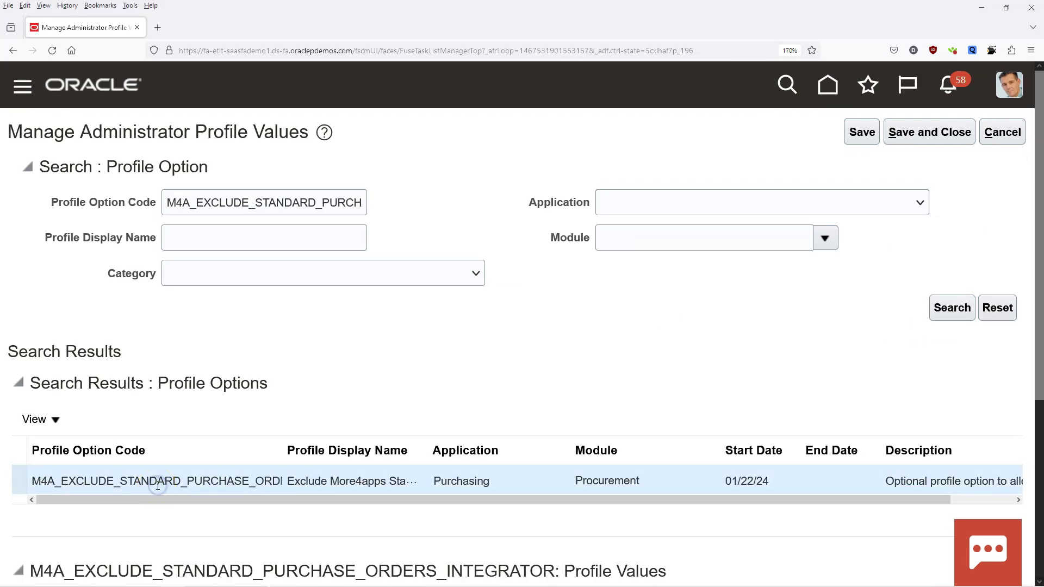
{"action": "scroll", "coordinate": [154, 481], "scroll_direction": "down", "scroll_amount": 5}
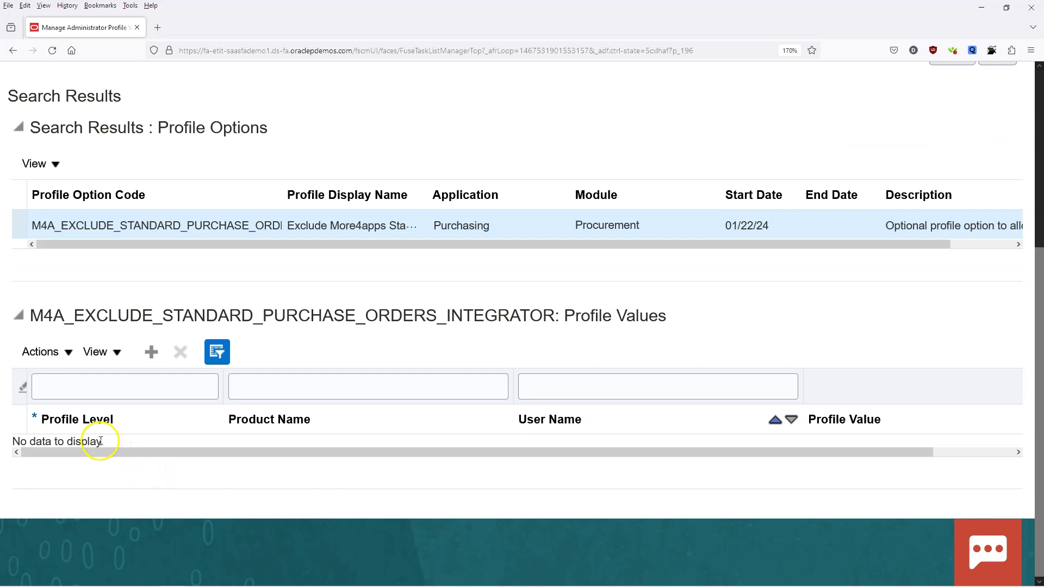
{"action": "left_click", "coordinate": [59, 352]}
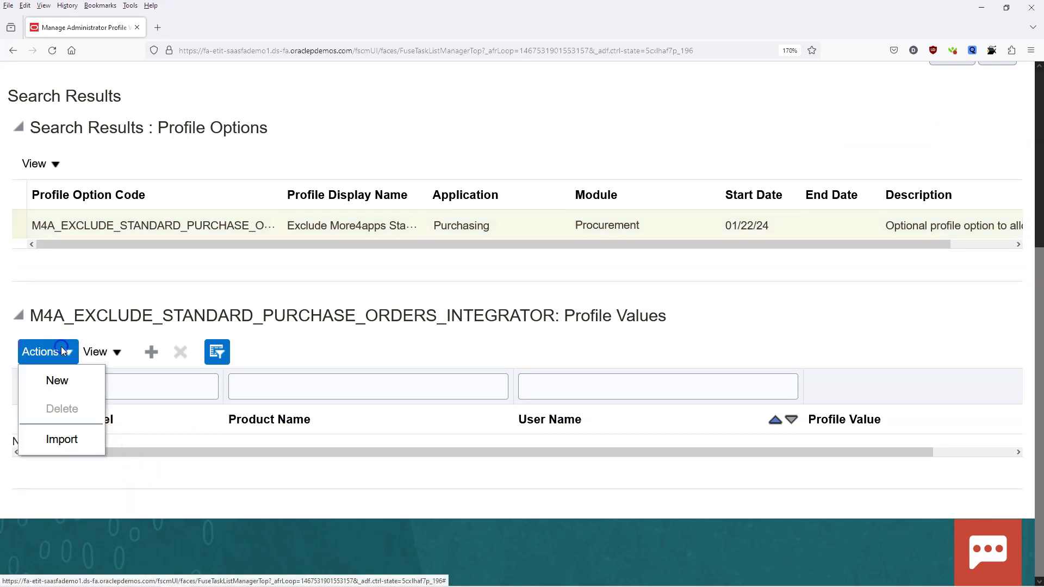
{"action": "left_click", "coordinate": [62, 379]}
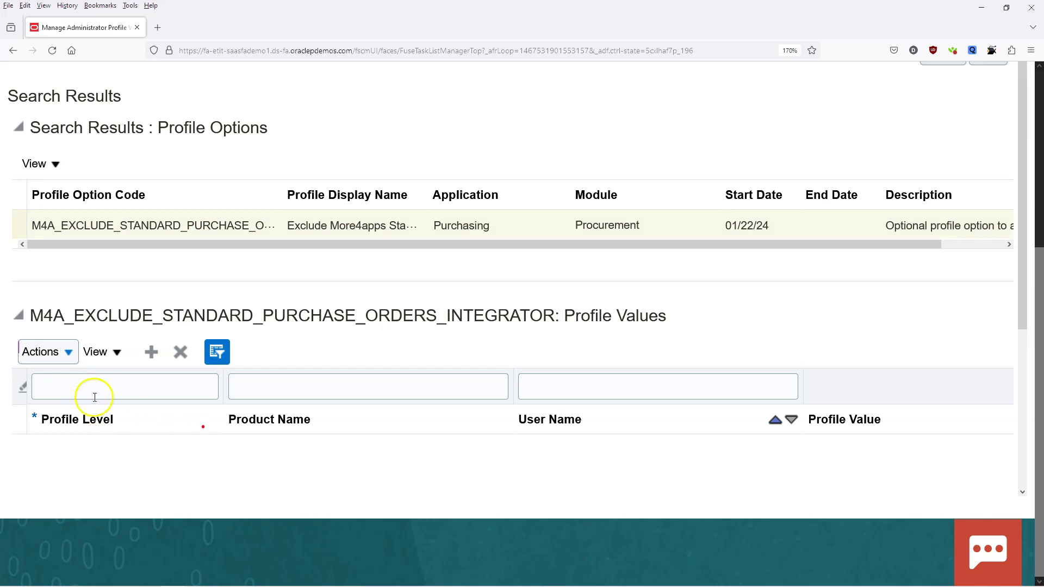
Set the row to Site level with value Y, then add another value row
{"action": "left_click", "coordinate": [211, 456]}
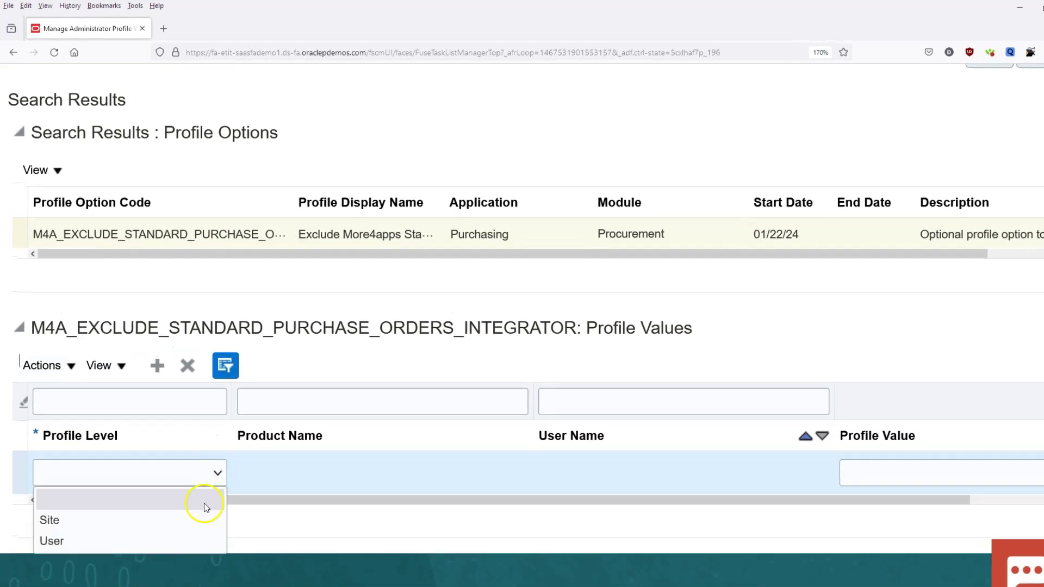
{"action": "left_click", "coordinate": [203, 521]}
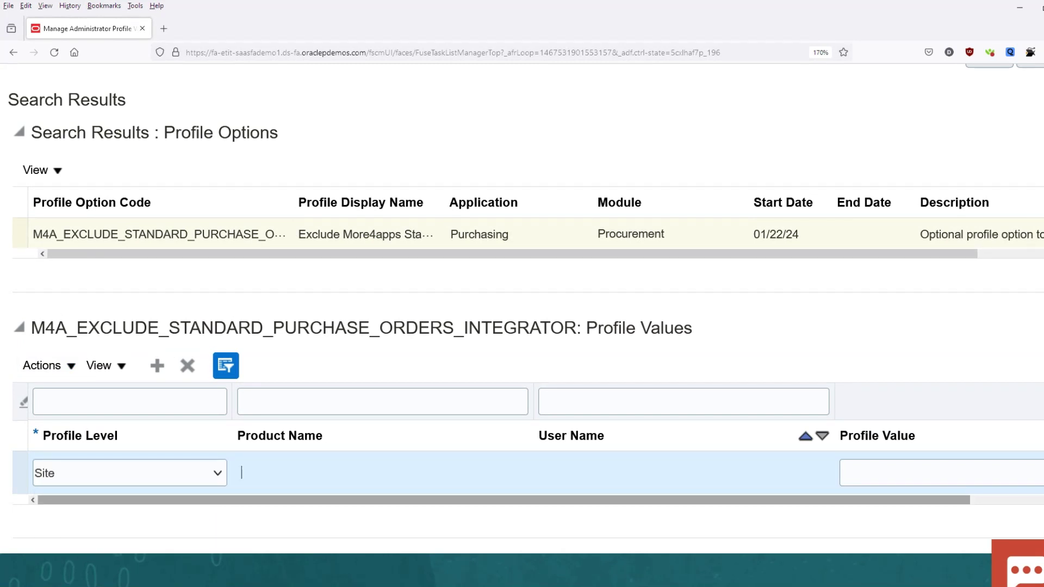
{"action": "left_click", "coordinate": [876, 473]}
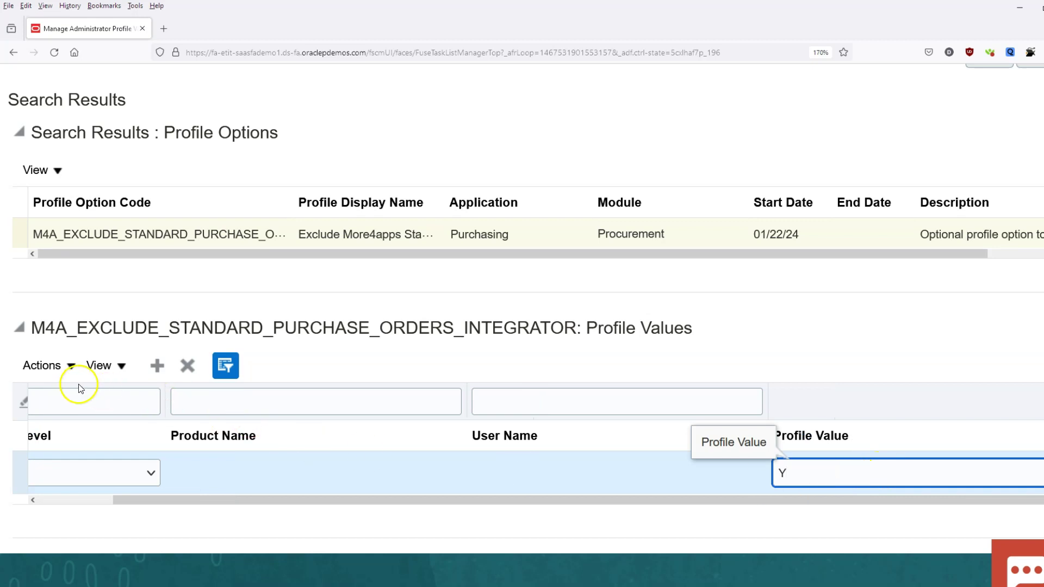
{"action": "left_click", "coordinate": [71, 366]}
{"action": "left_click", "coordinate": [59, 395]}
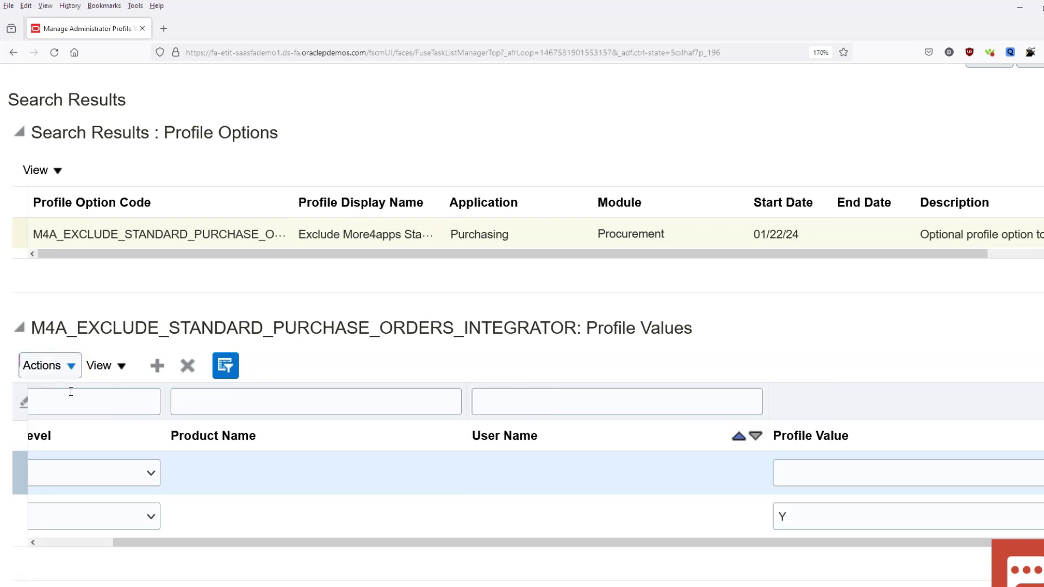
{"action": "left_click_drag", "start_coordinate": [130, 542], "coordinate": [13, 530]}
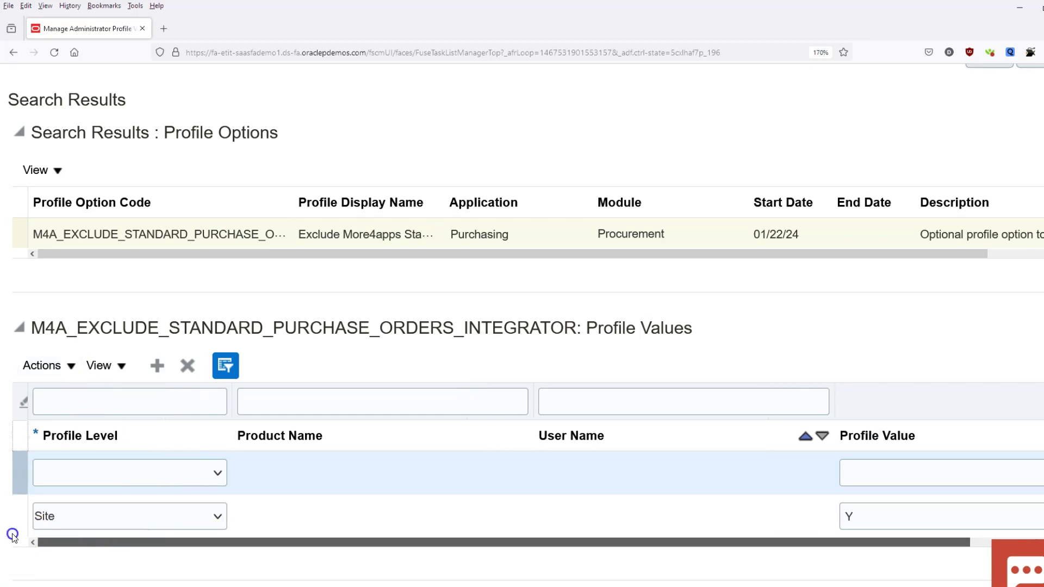
Set the new row's profile level to User and open the full user name search
{"action": "left_click", "coordinate": [54, 481]}
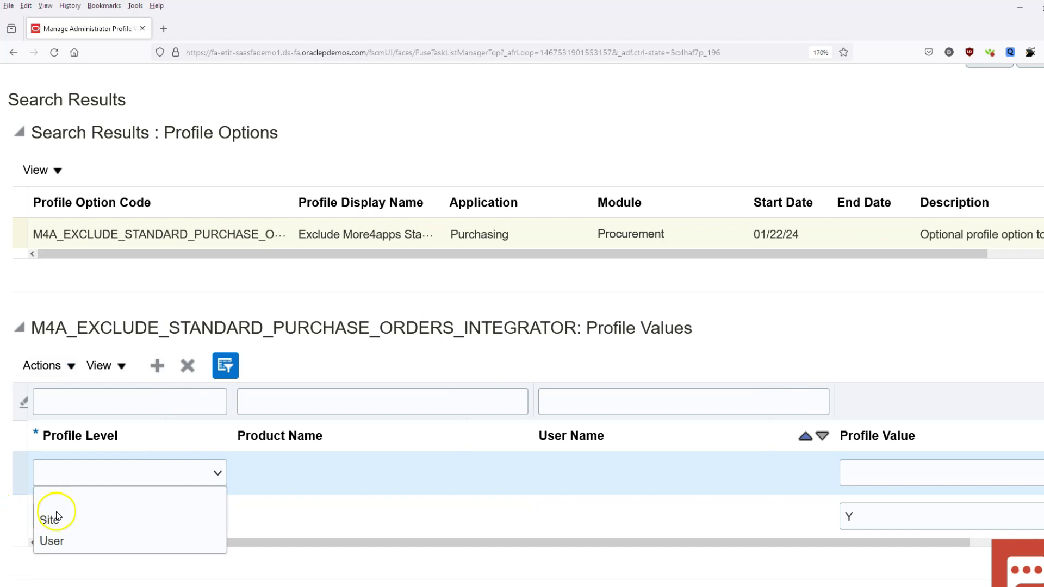
{"action": "left_click", "coordinate": [57, 541]}
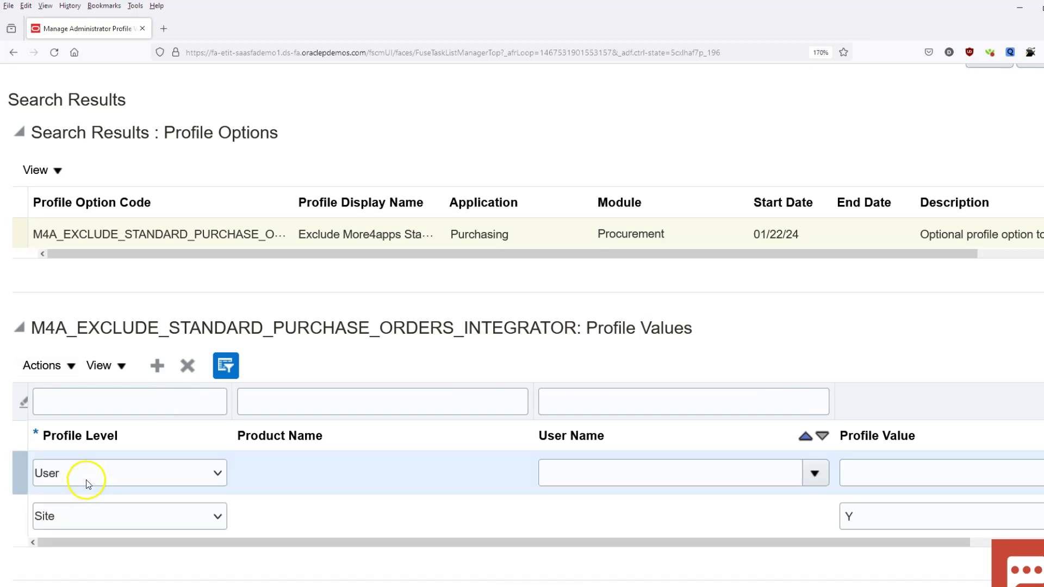
{"action": "left_click", "coordinate": [604, 472]}
{"action": "left_click", "coordinate": [813, 474]}
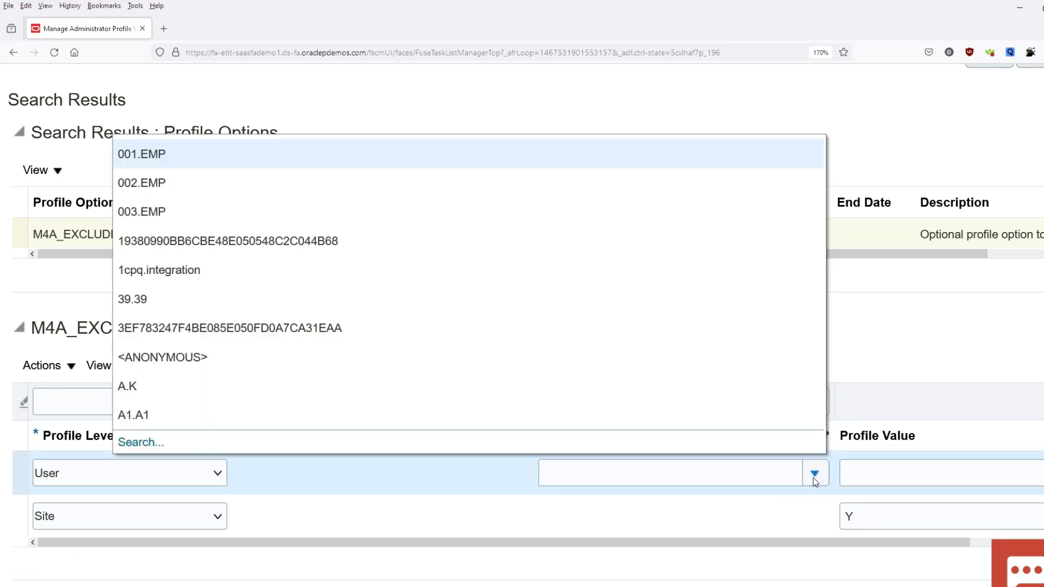
{"action": "left_click", "coordinate": [136, 443]}
Search for and select the required user, then enter profile value N
{"action": "left_click", "coordinate": [297, 306]}
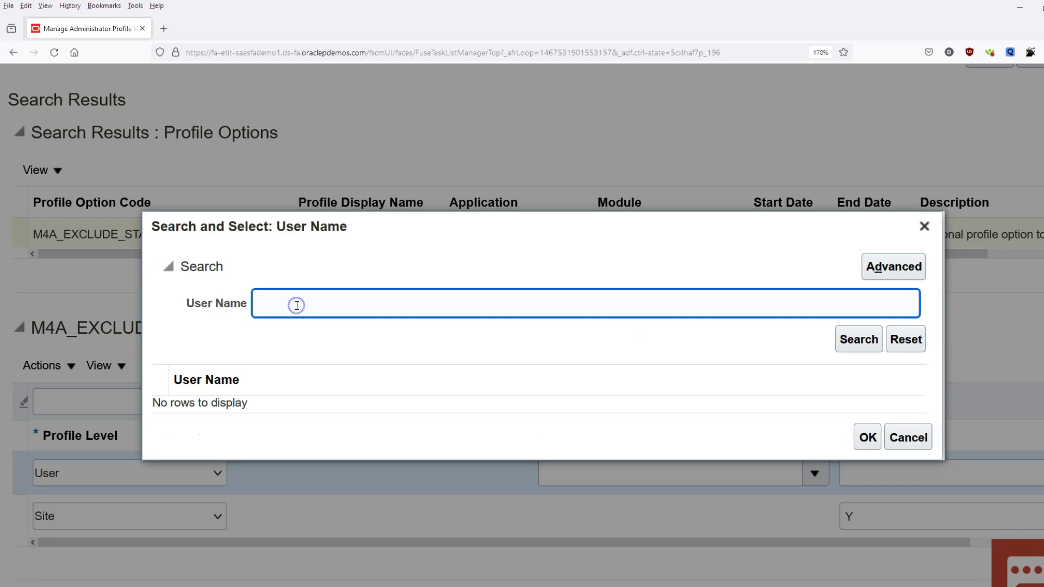
{"action": "type", "text": "Lisa"}
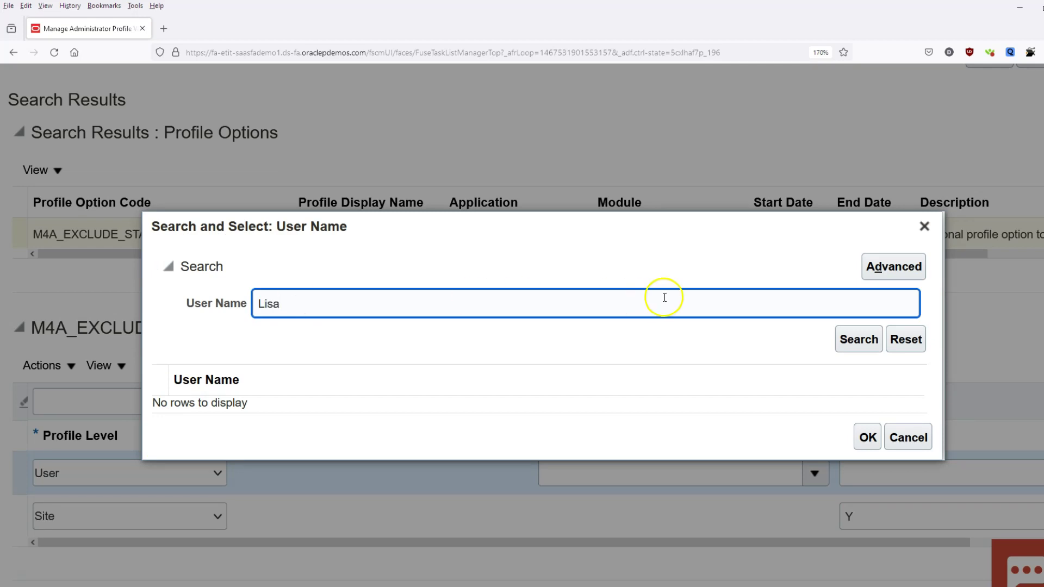
{"action": "left_click", "coordinate": [853, 340]}
{"action": "left_click", "coordinate": [839, 339]}
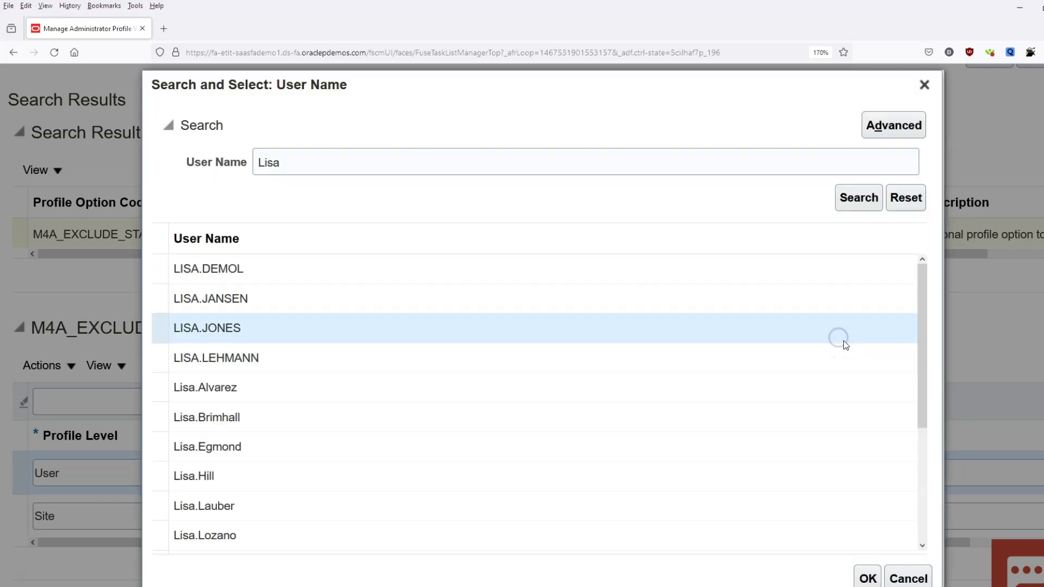
{"action": "left_click", "coordinate": [868, 580]}
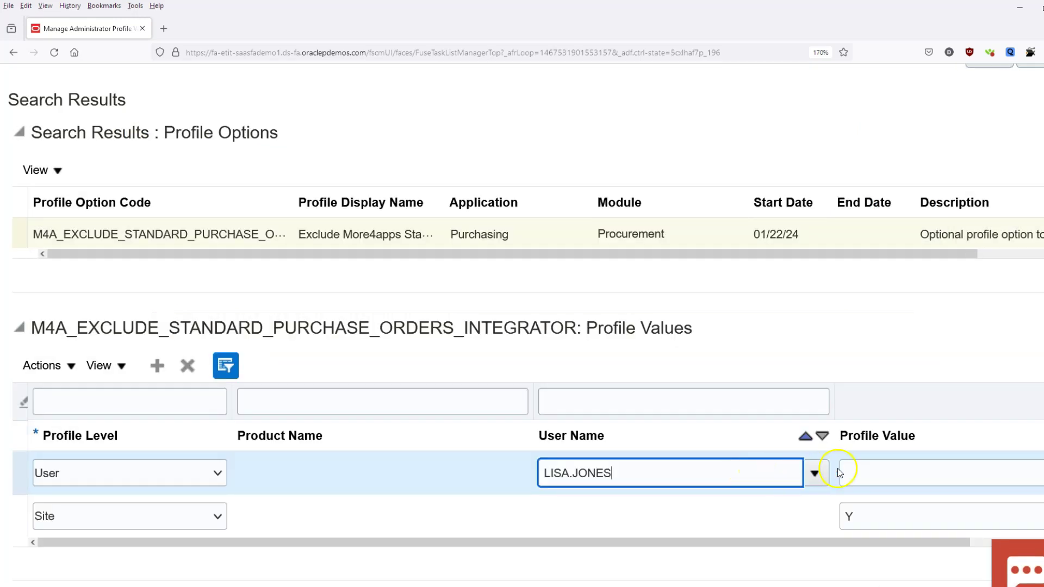
{"action": "left_click", "coordinate": [852, 468]}
{"action": "type", "text": "N"}
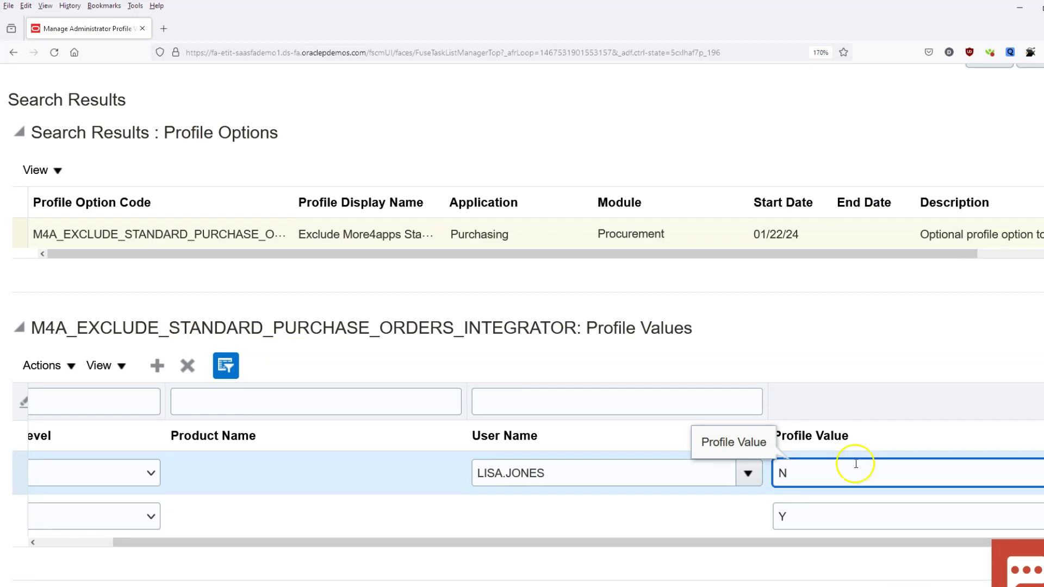